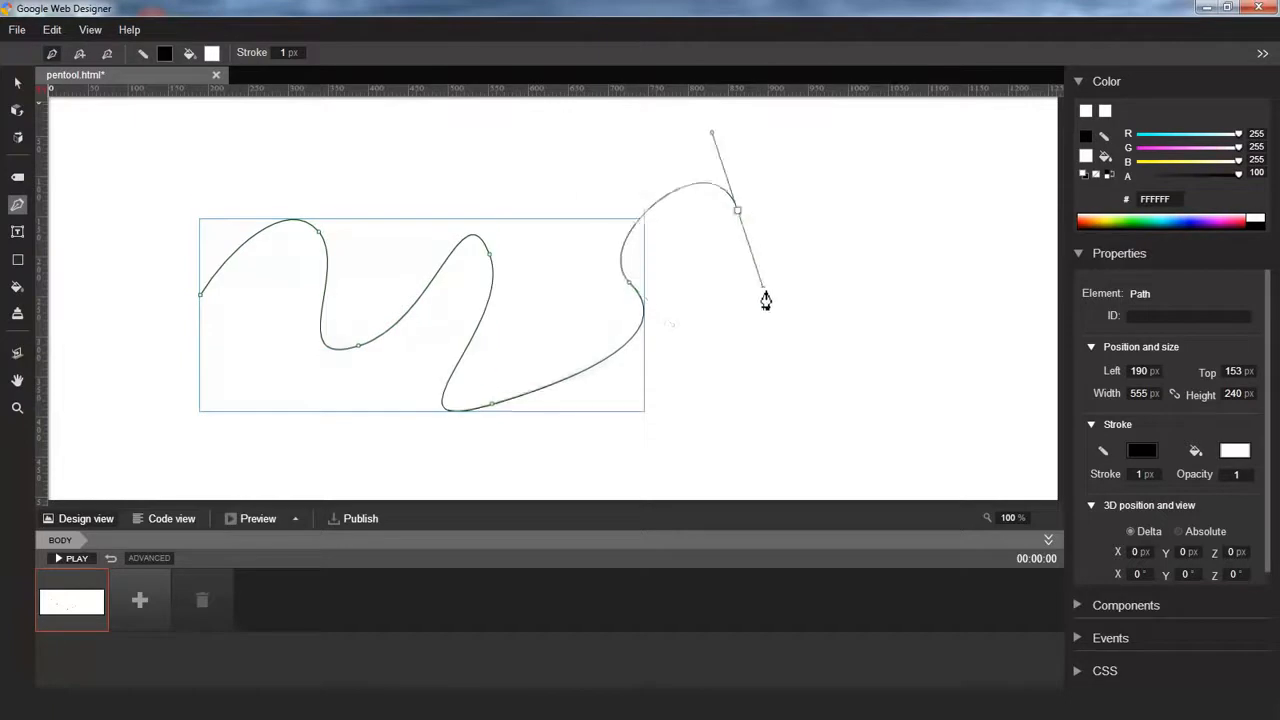
# Extend the curved path with six more smooth anchor points, looping it back toward its start
pyautogui.moveTo(762, 387); pyautogui.dragTo(682, 423)
pyautogui.moveTo(577, 462); pyautogui.dragTo(508, 413)
pyautogui.moveTo(528, 320); pyautogui.dragTo(517, 260)
pyautogui.moveTo(424, 339); pyautogui.dragTo(376, 393)
pyautogui.moveTo(315, 447); pyautogui.dragTo(238, 376)
pyautogui.moveTo(188, 342); pyautogui.dragTo(289, 338)
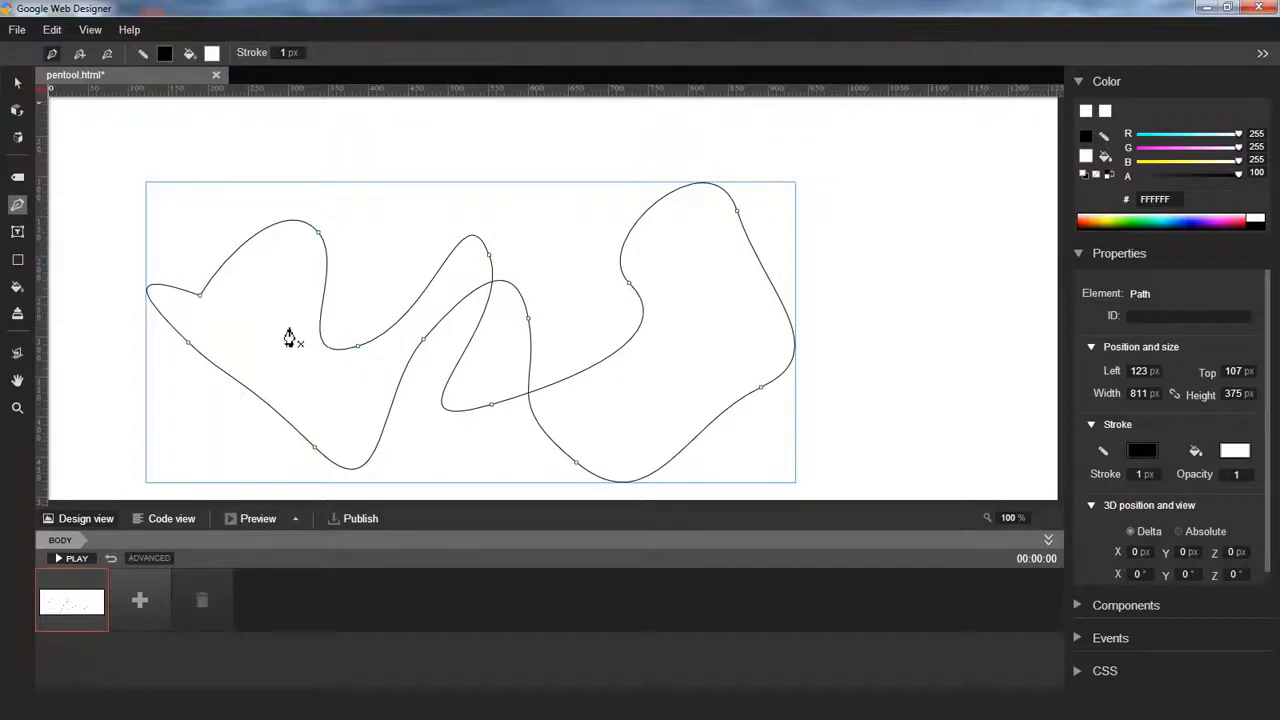
# Switch to the Selection tool and delete the curved path
pyautogui.click(18, 84)
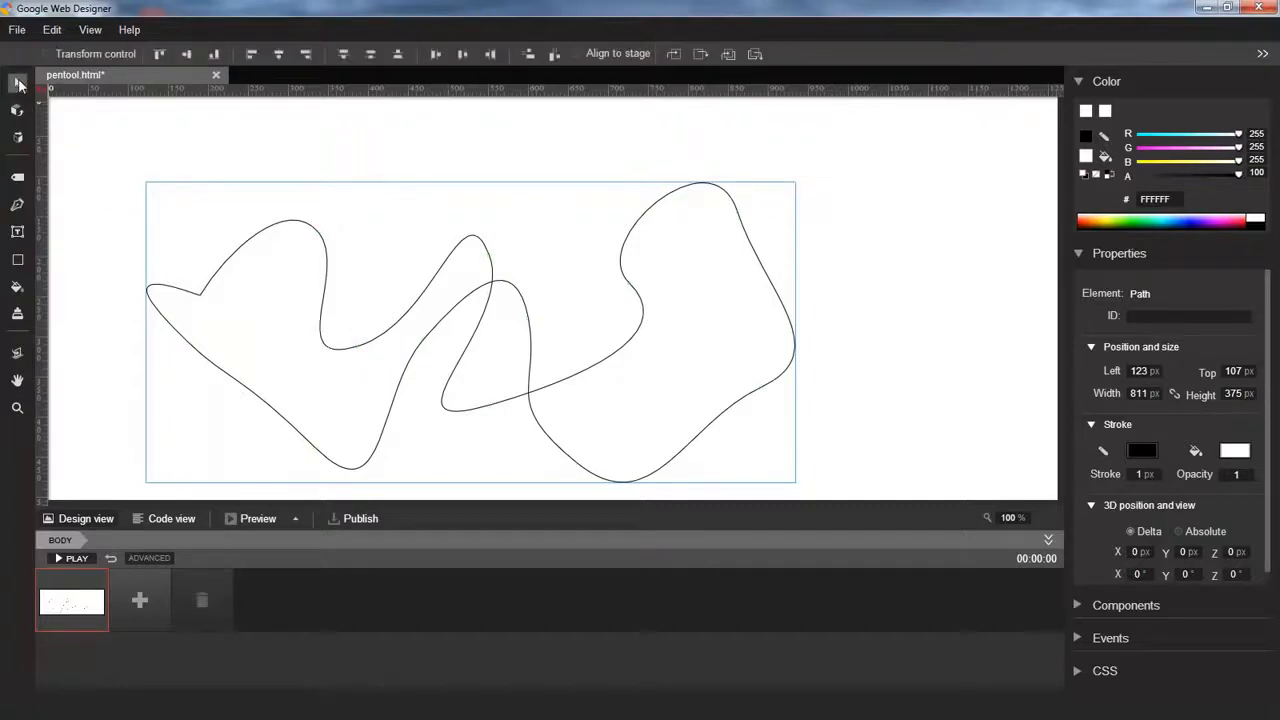
pyautogui.press('Delete')
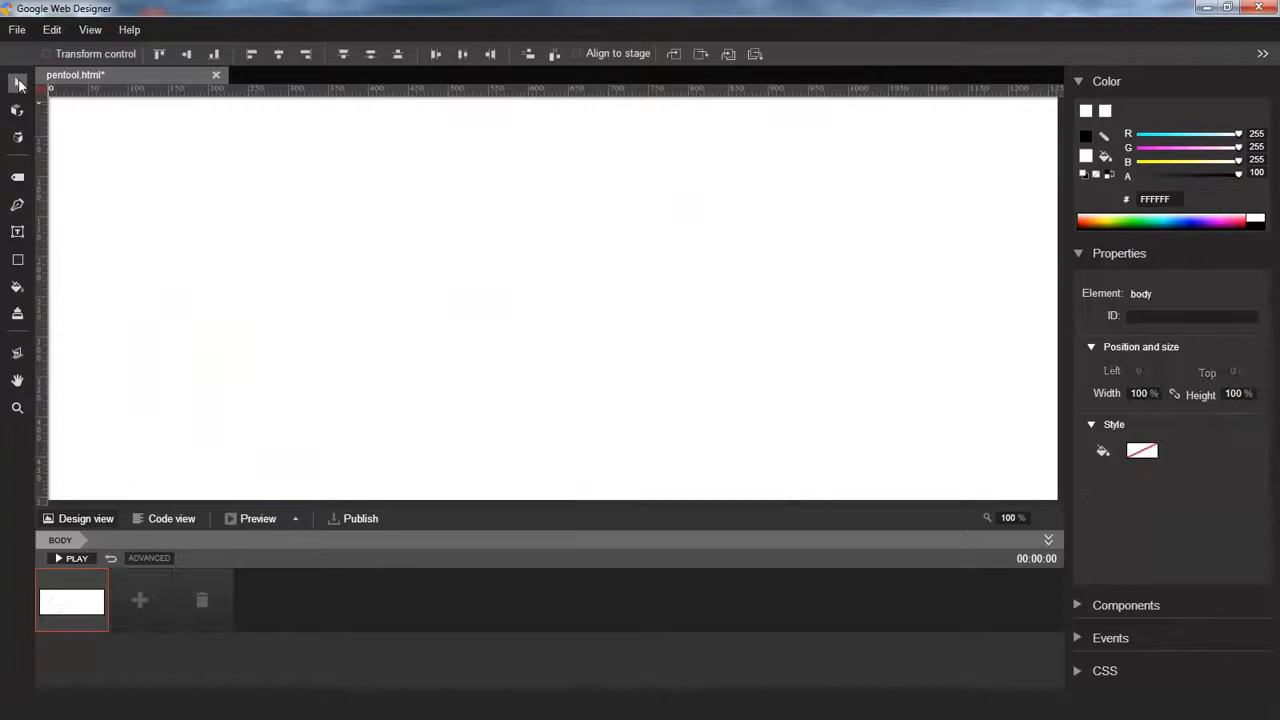
# Choose the Pen tool and set its stroke color to dark blue
pyautogui.click(18, 205)
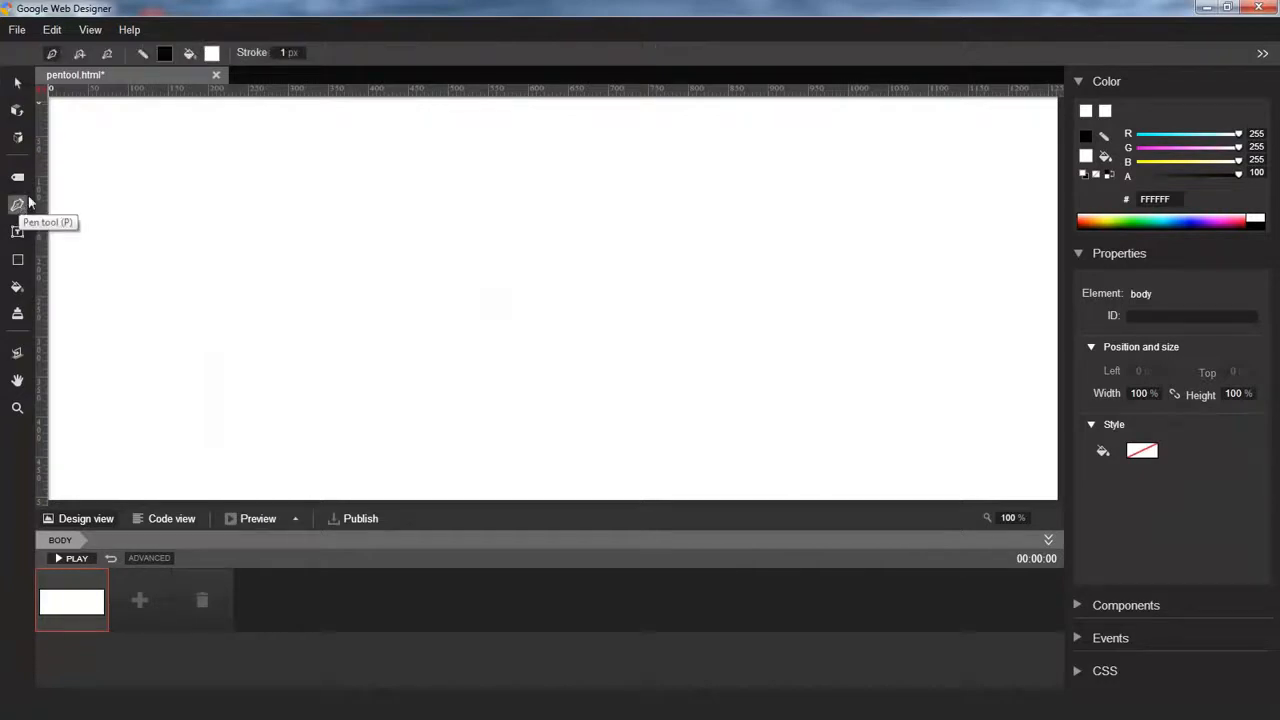
pyautogui.click(166, 62)
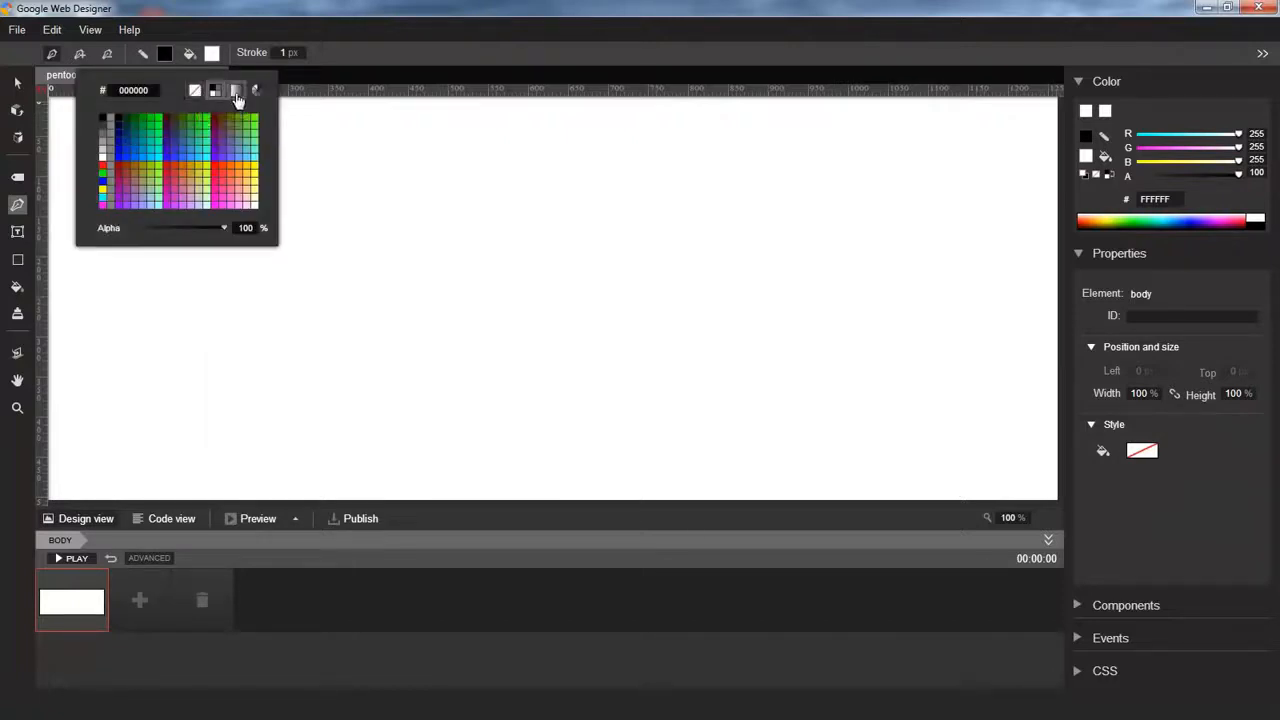
pyautogui.click(127, 138)
# Set the fill color to #993333 and the stroke width to 6 px
pyautogui.click(211, 60)
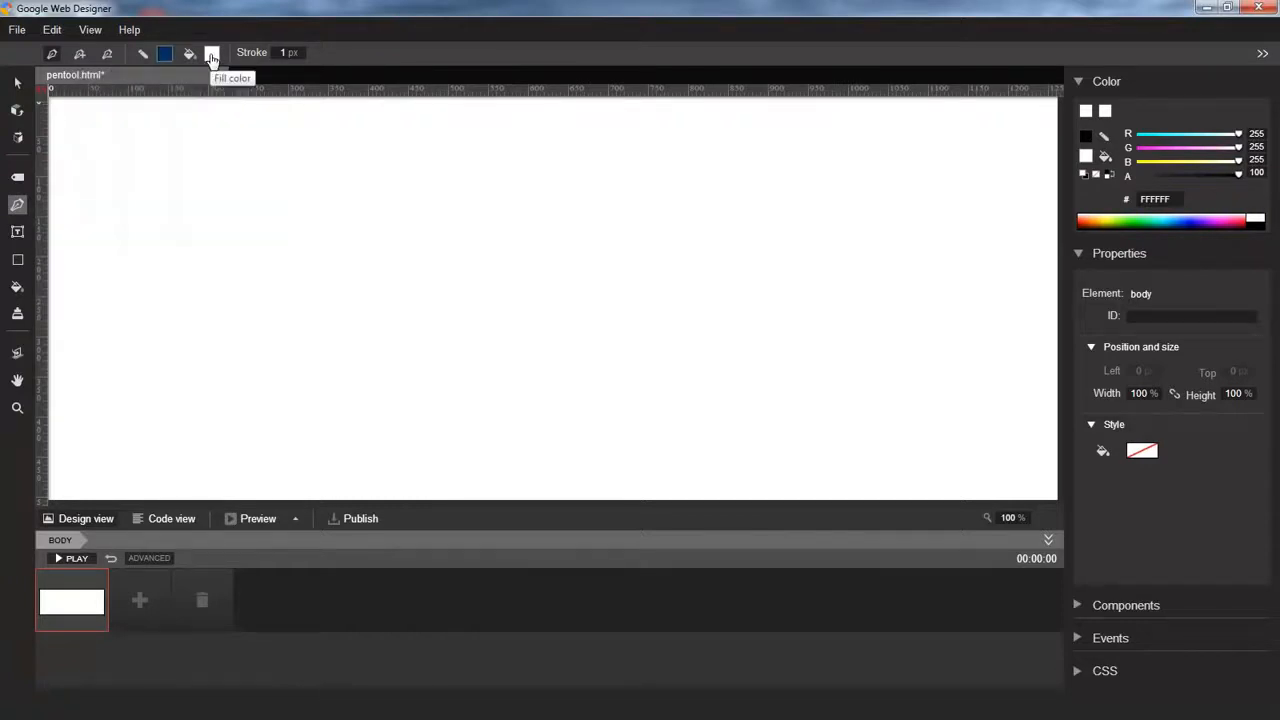
pyautogui.click(211, 57)
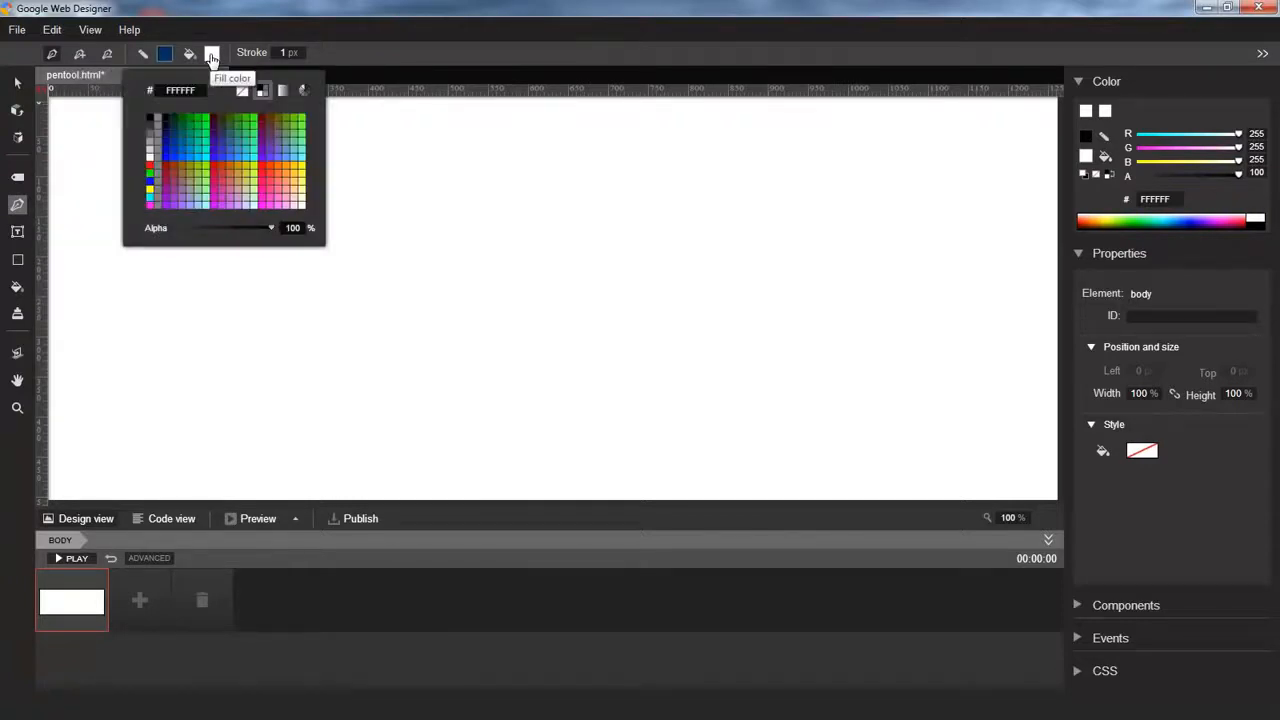
pyautogui.click(176, 182)
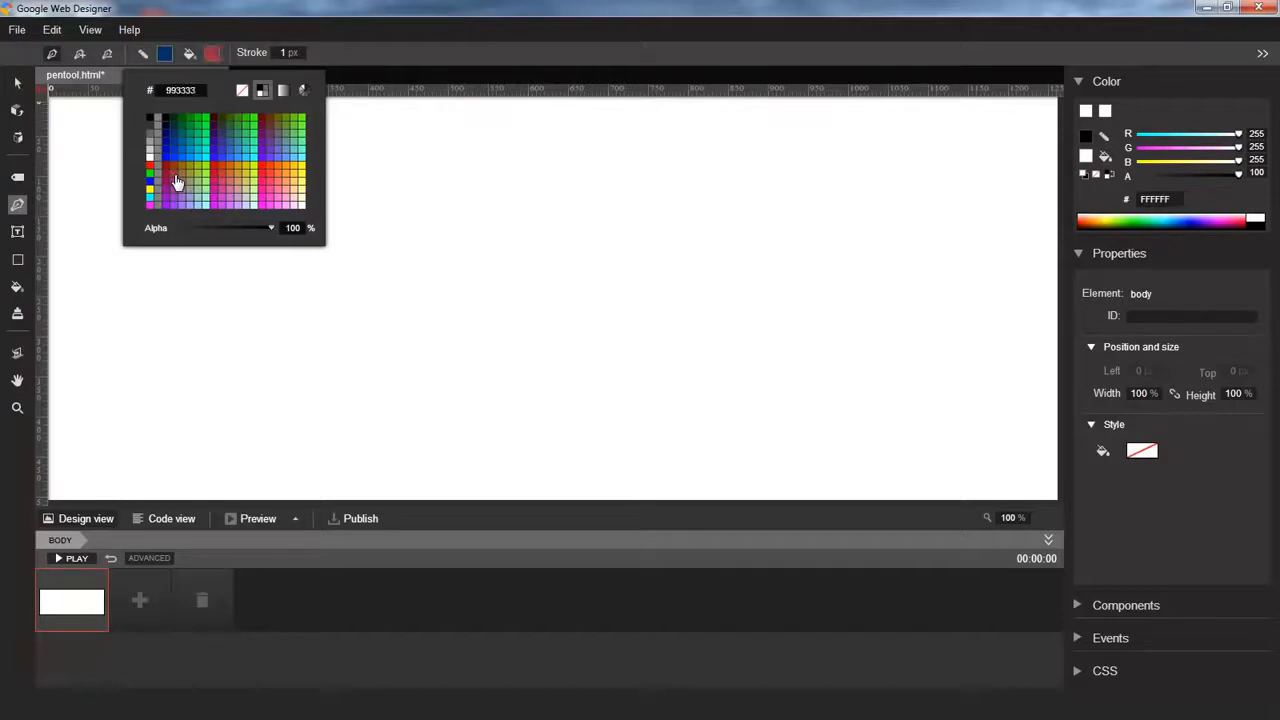
pyautogui.click(287, 52)
pyautogui.write('6')
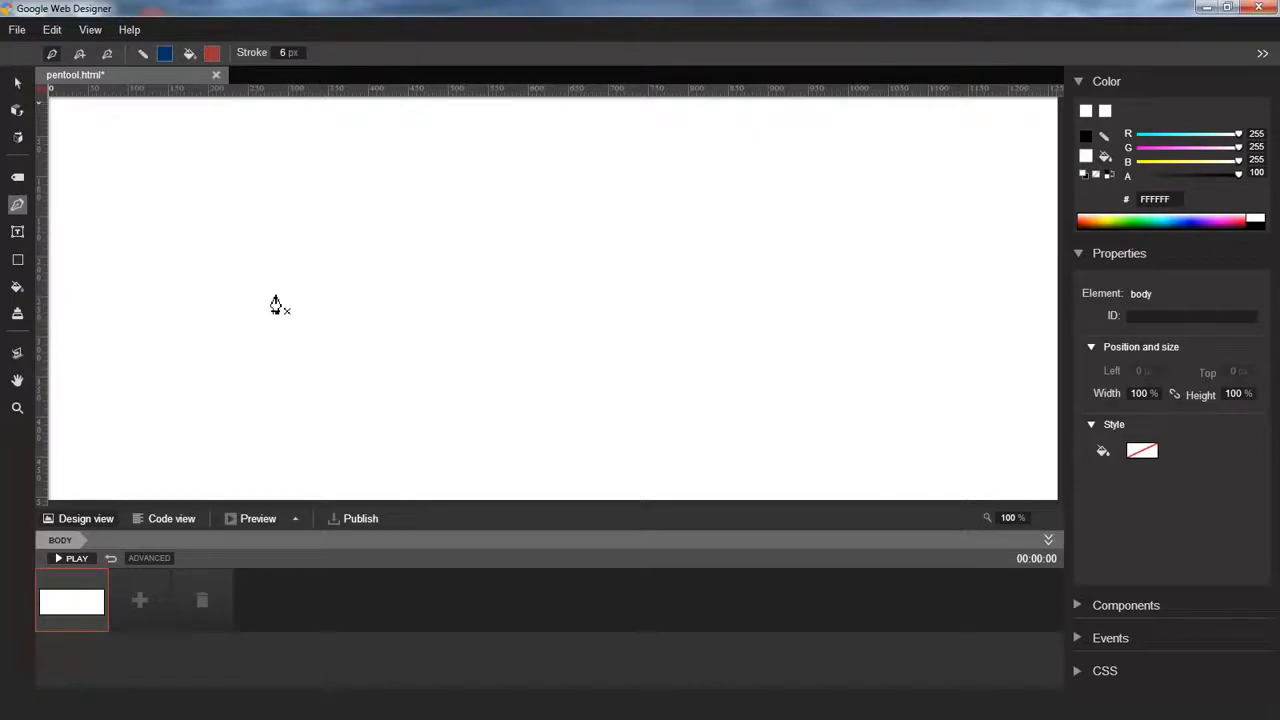
# Draw a four-cornered straight-edged shape and close it at its starting point
pyautogui.click(197, 363)
pyautogui.click(343, 240)
pyautogui.doubleClick(503, 308)
pyautogui.click(401, 409)
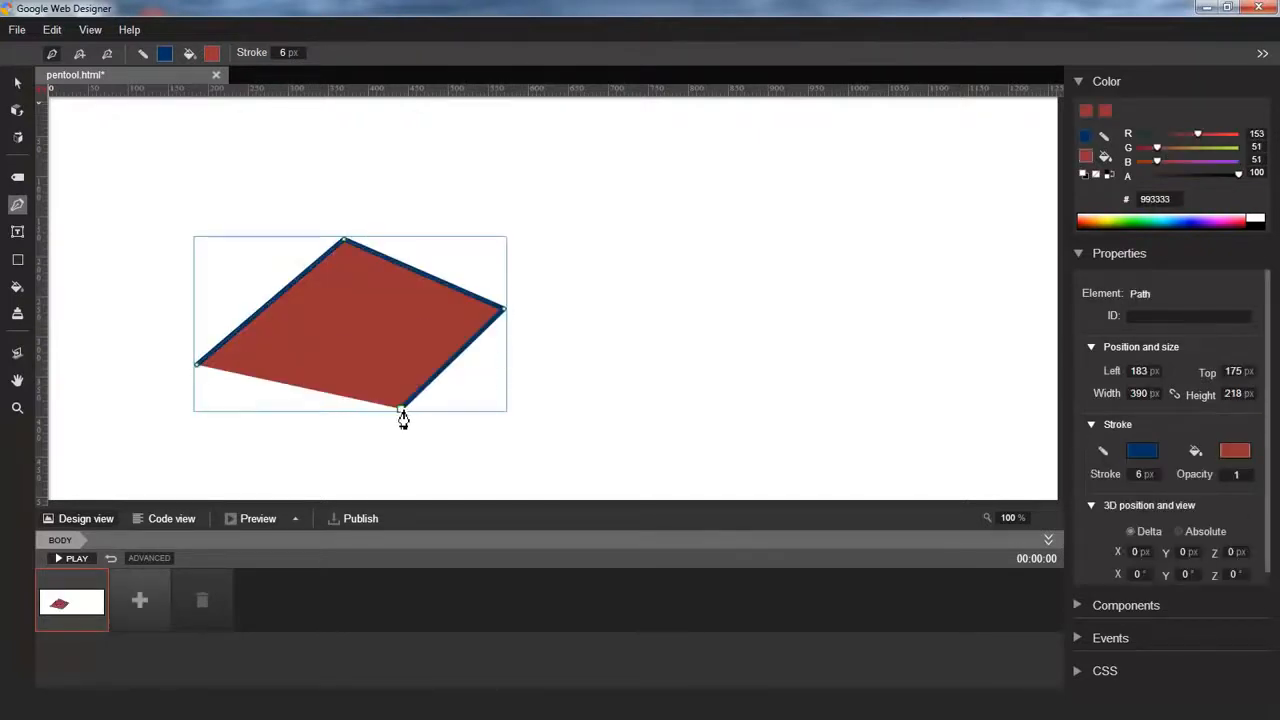
pyautogui.click(198, 366)
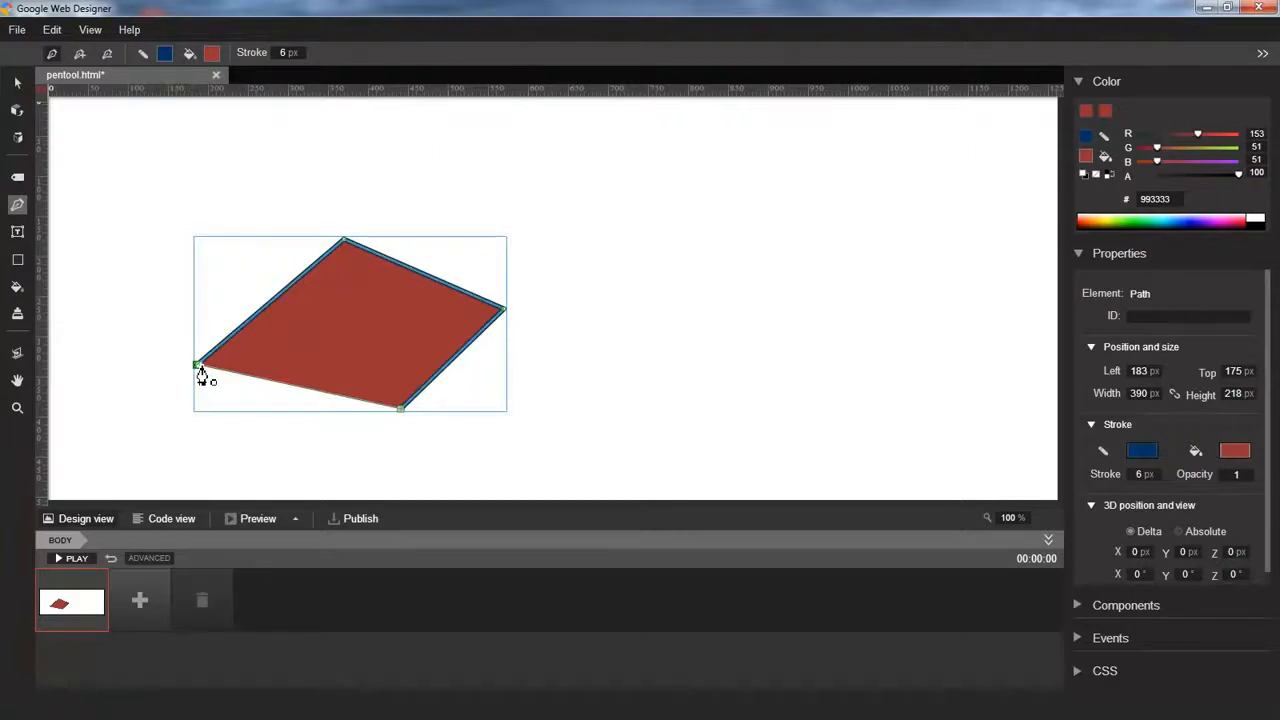
pyautogui.click(201, 367)
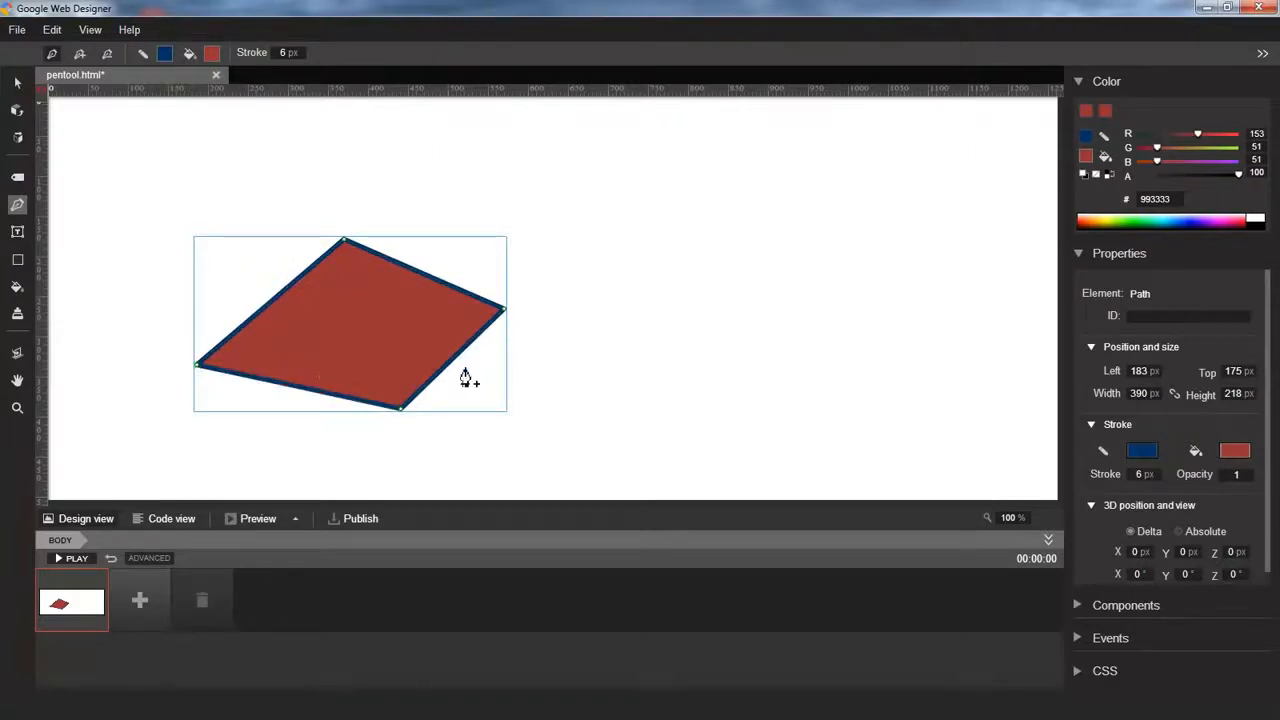
# Draw a second straight-edged path with four corner points to the right and end it
pyautogui.click(597, 386)
pyautogui.click(620, 288)
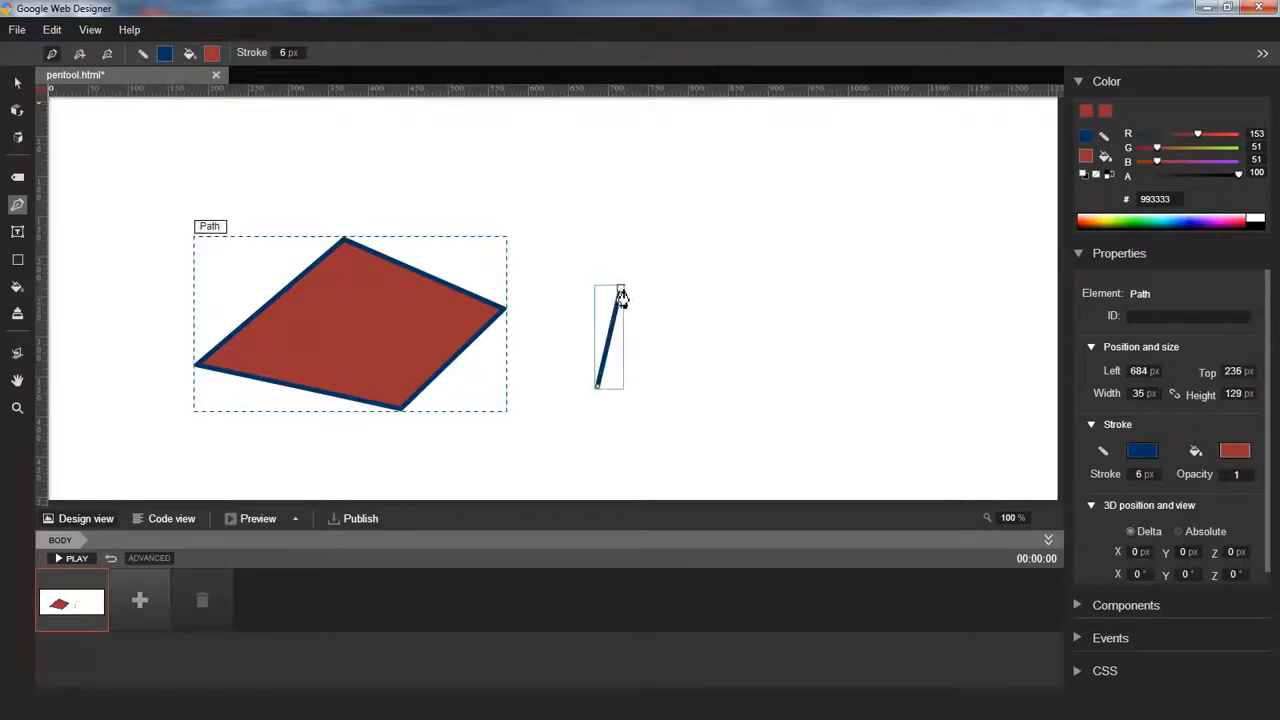
pyautogui.click(717, 246)
pyautogui.click(802, 297)
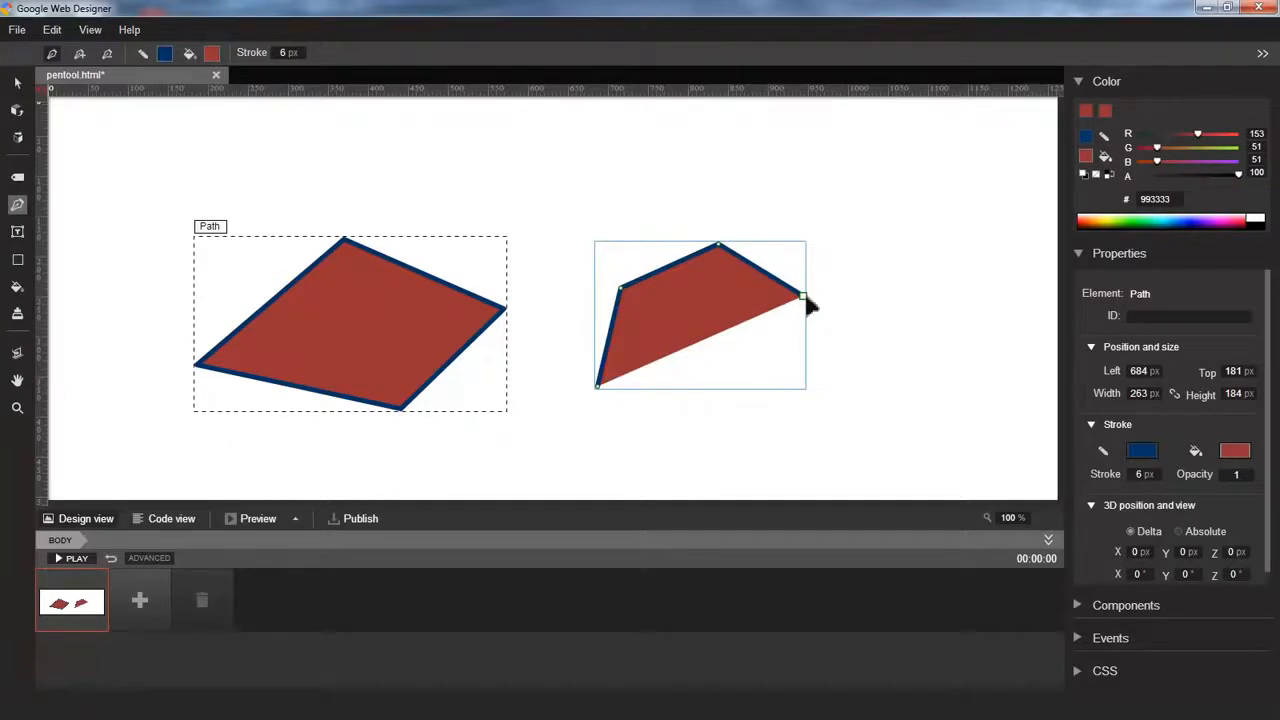
pyautogui.press('Escape')
# Draw a third four-point straight-edged path at the lower right, then deselect with the Selection tool
pyautogui.click(860, 354)
pyautogui.click(828, 408)
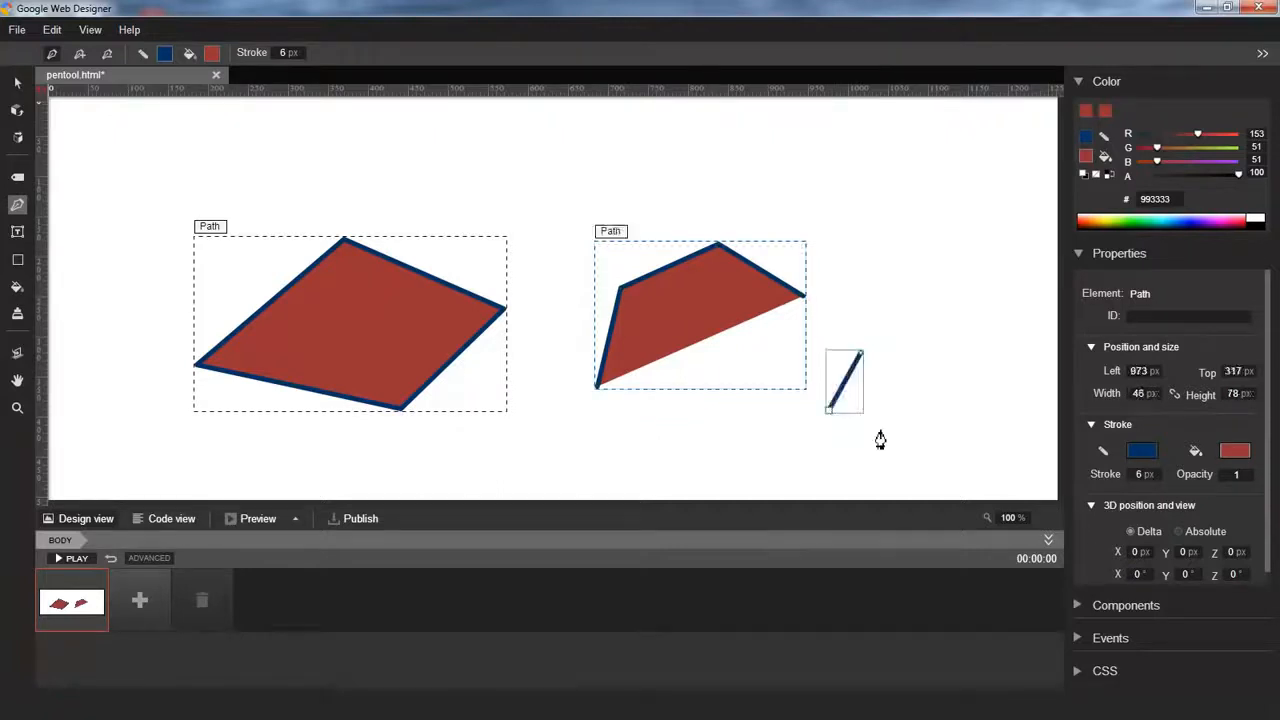
pyautogui.click(918, 440)
pyautogui.click(998, 408)
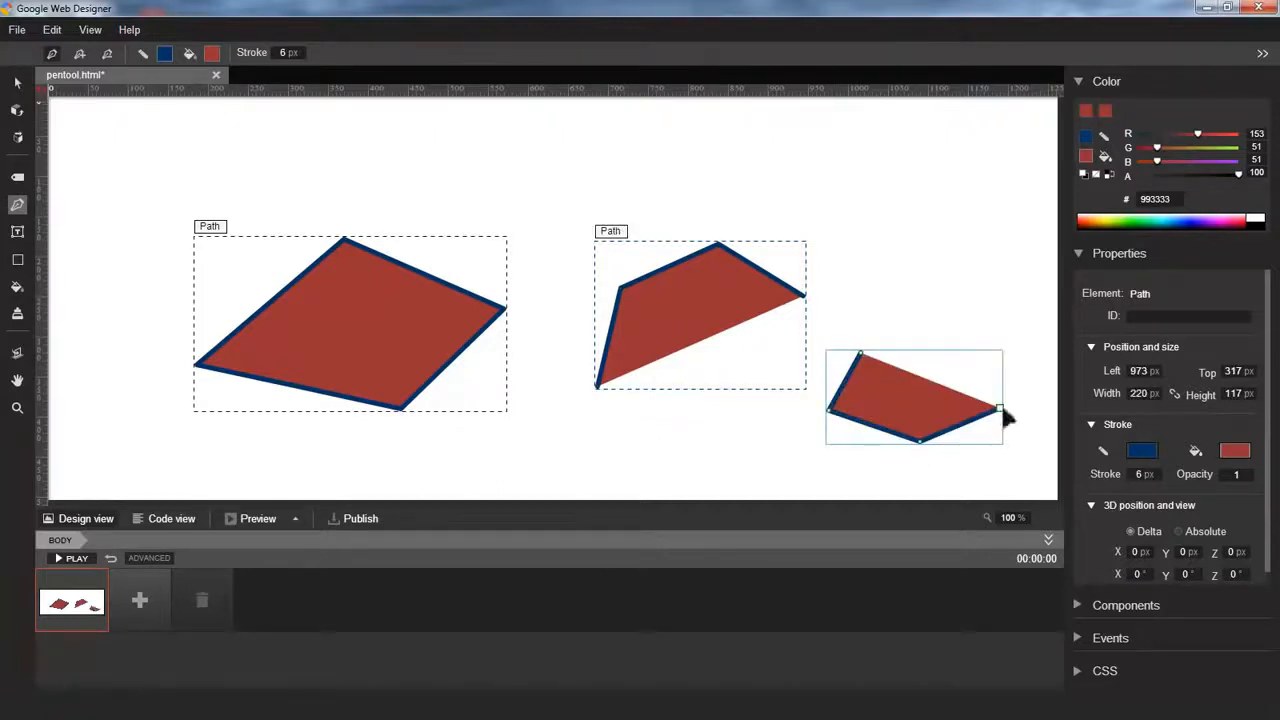
pyautogui.click(17, 82)
pyautogui.click(505, 182)
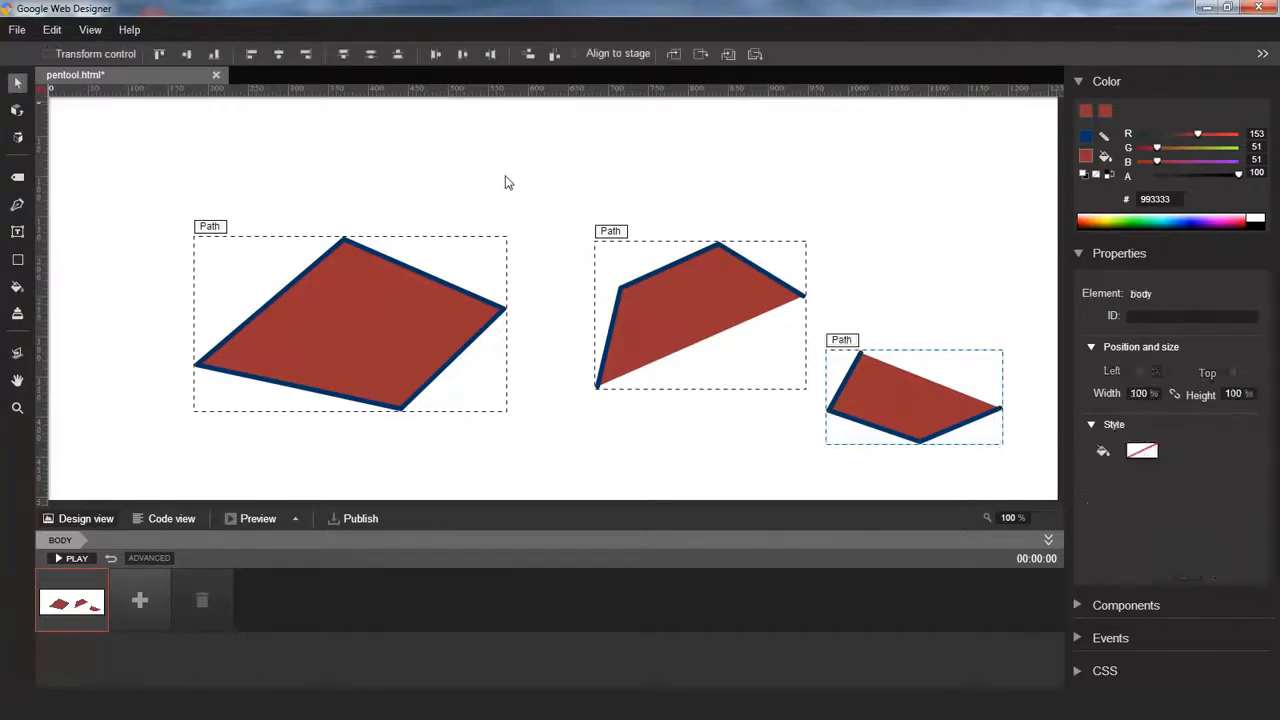
# Draw a fourth straight-edged path with five corner points in the middle of the stage
pyautogui.click(17, 205)
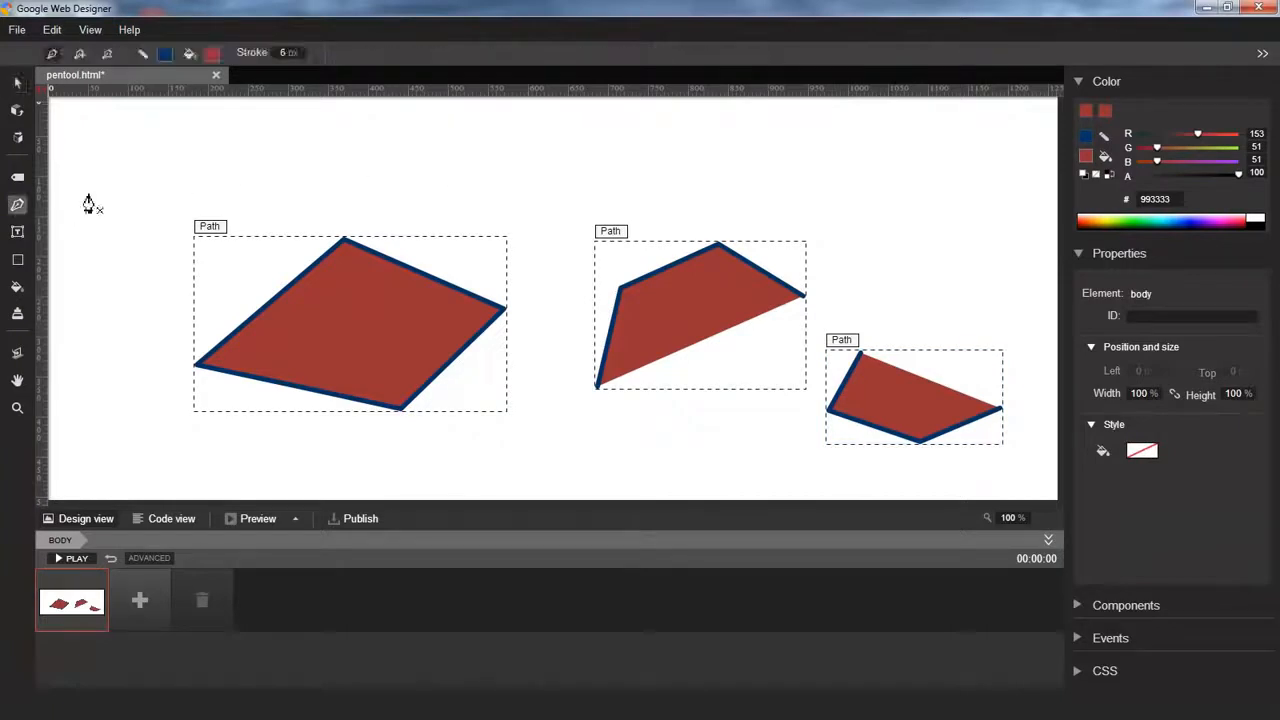
pyautogui.click(697, 184)
pyautogui.click(549, 183)
pyautogui.click(540, 262)
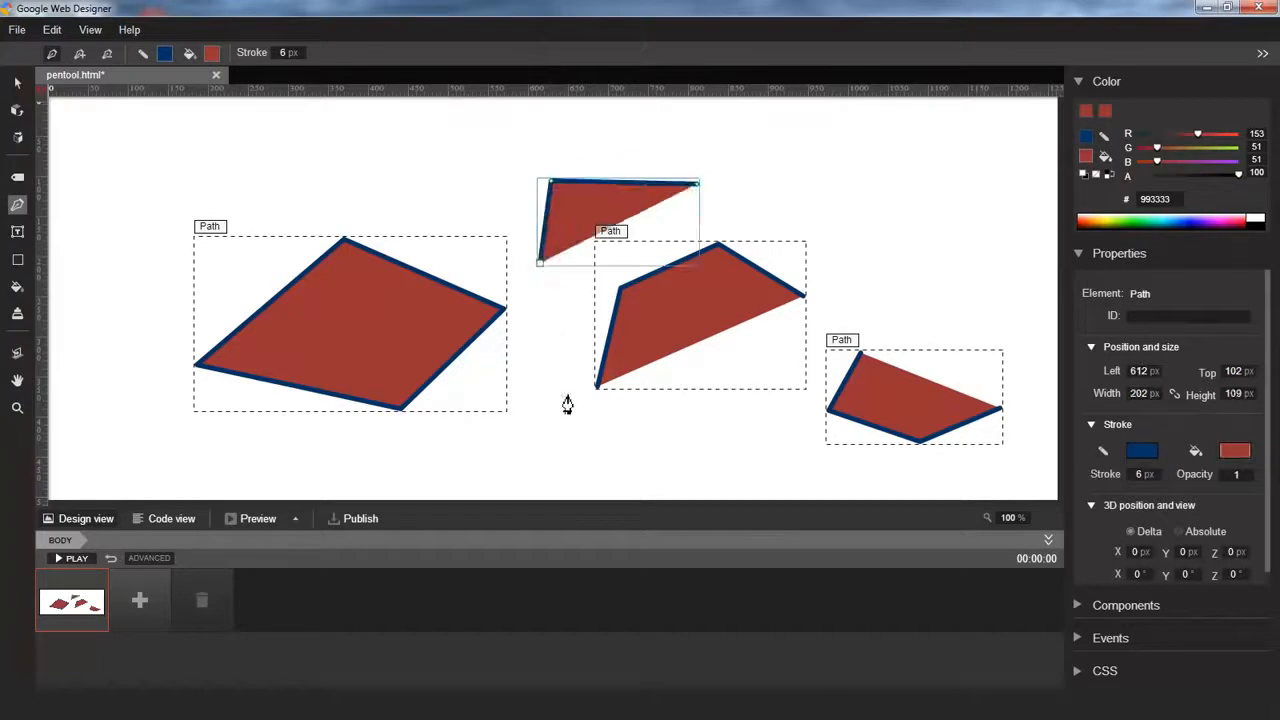
pyautogui.click(565, 394)
pyautogui.click(710, 443)
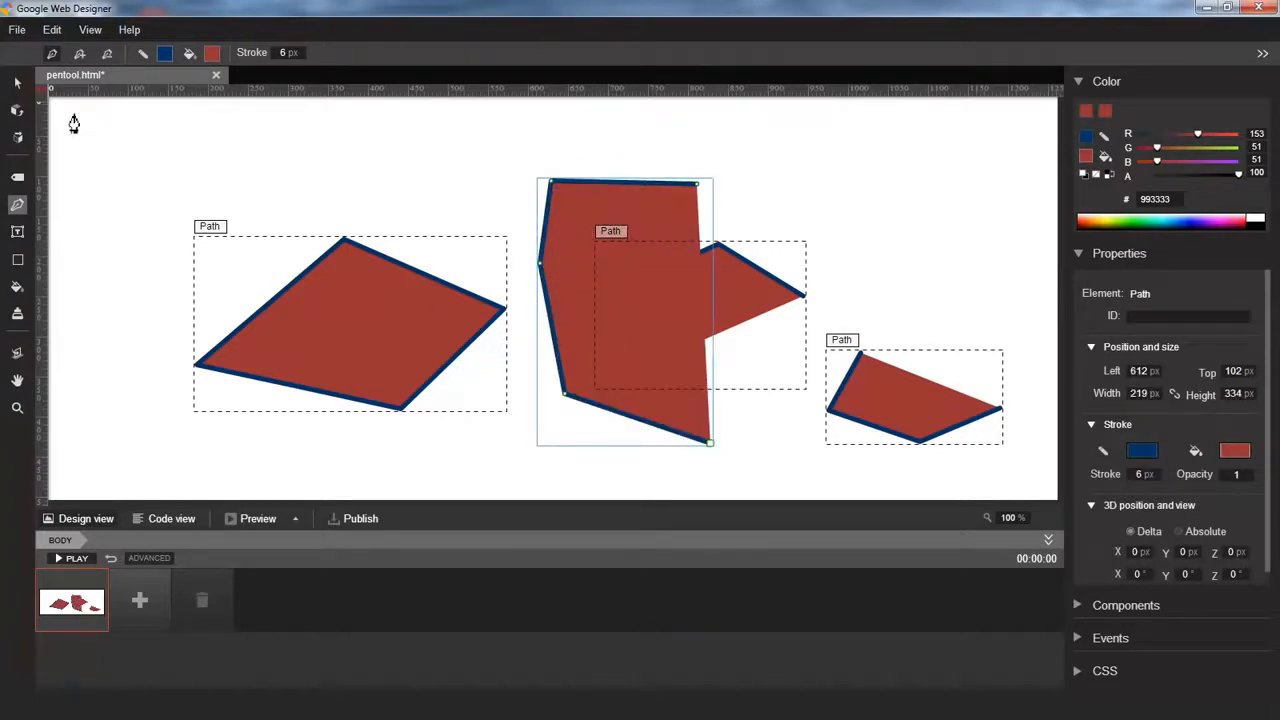
# Select all shapes on the stage and delete them
pyautogui.click(15, 85)
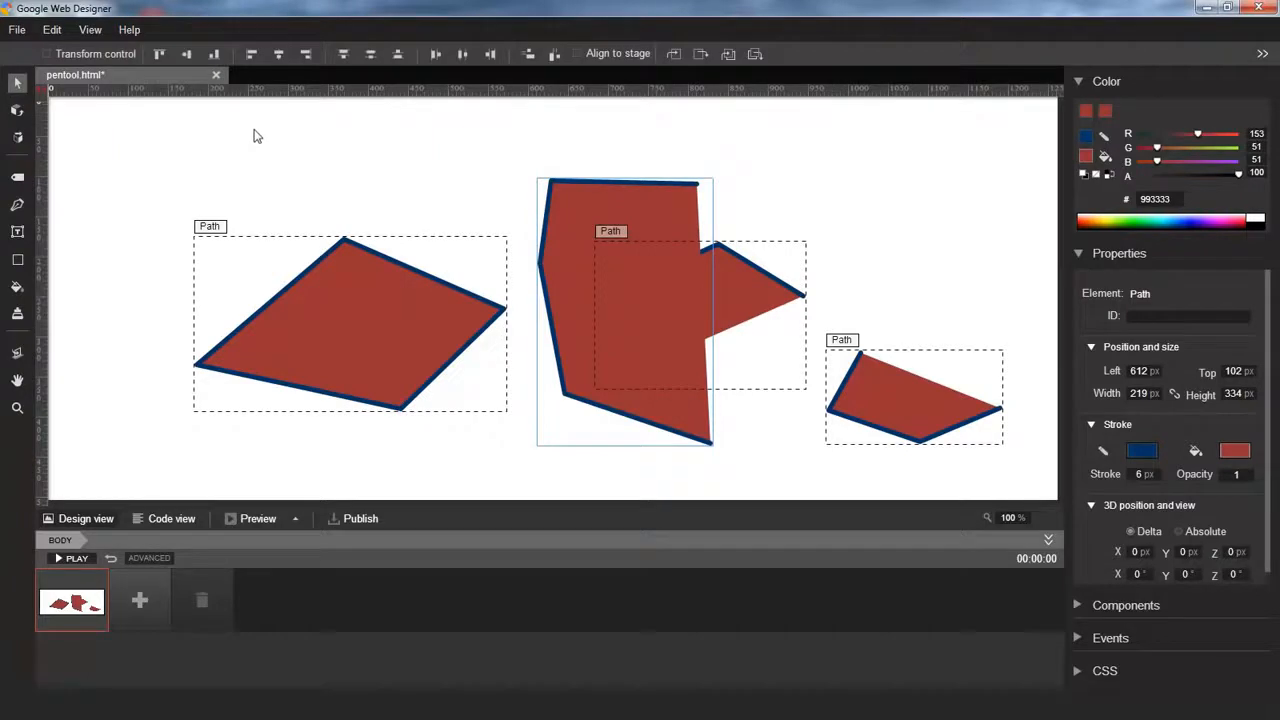
pyautogui.hotkey('ctrl', 'a')
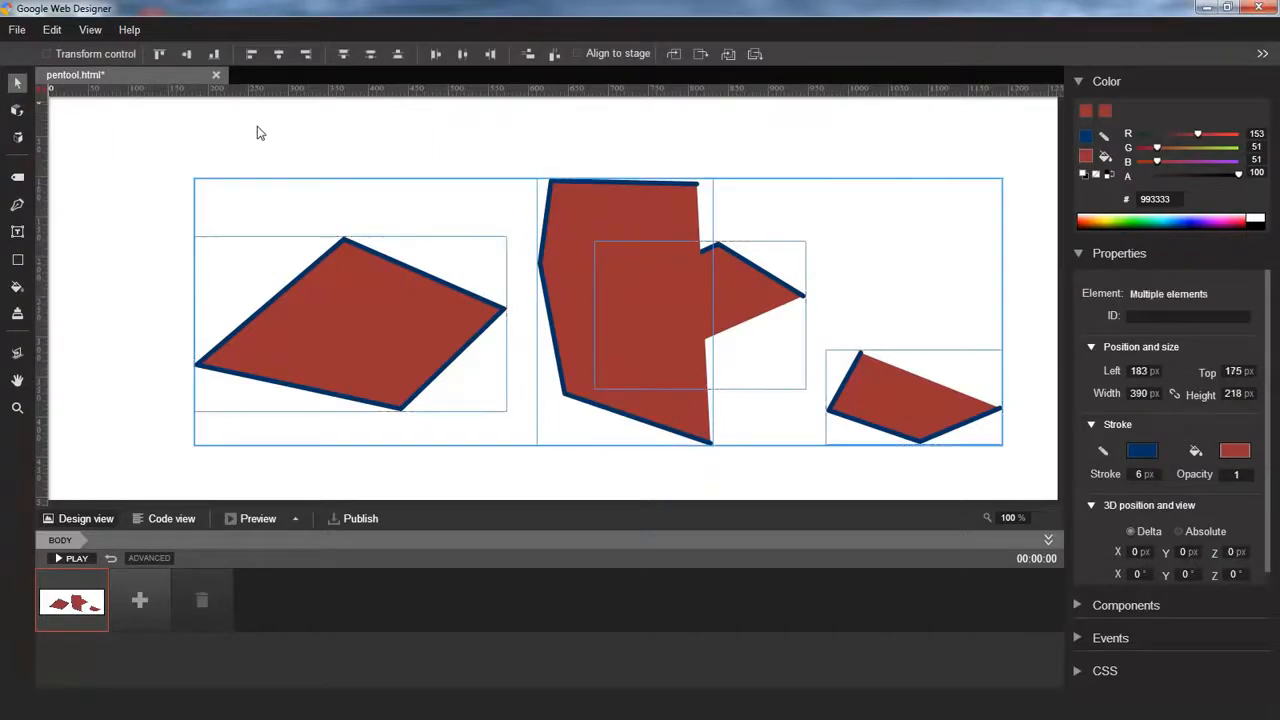
pyautogui.press('Delete')
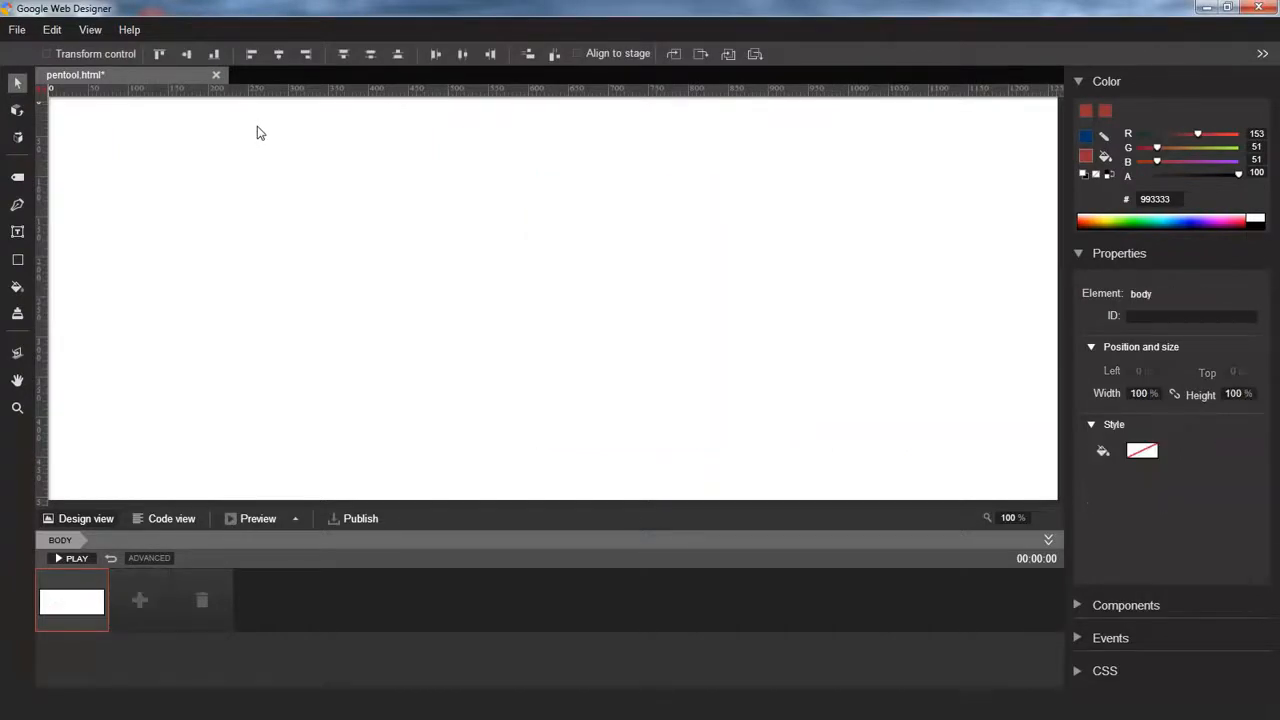
# Start a new curved path with the Pen tool, dragging out four smooth anchor points
pyautogui.click(17, 205)
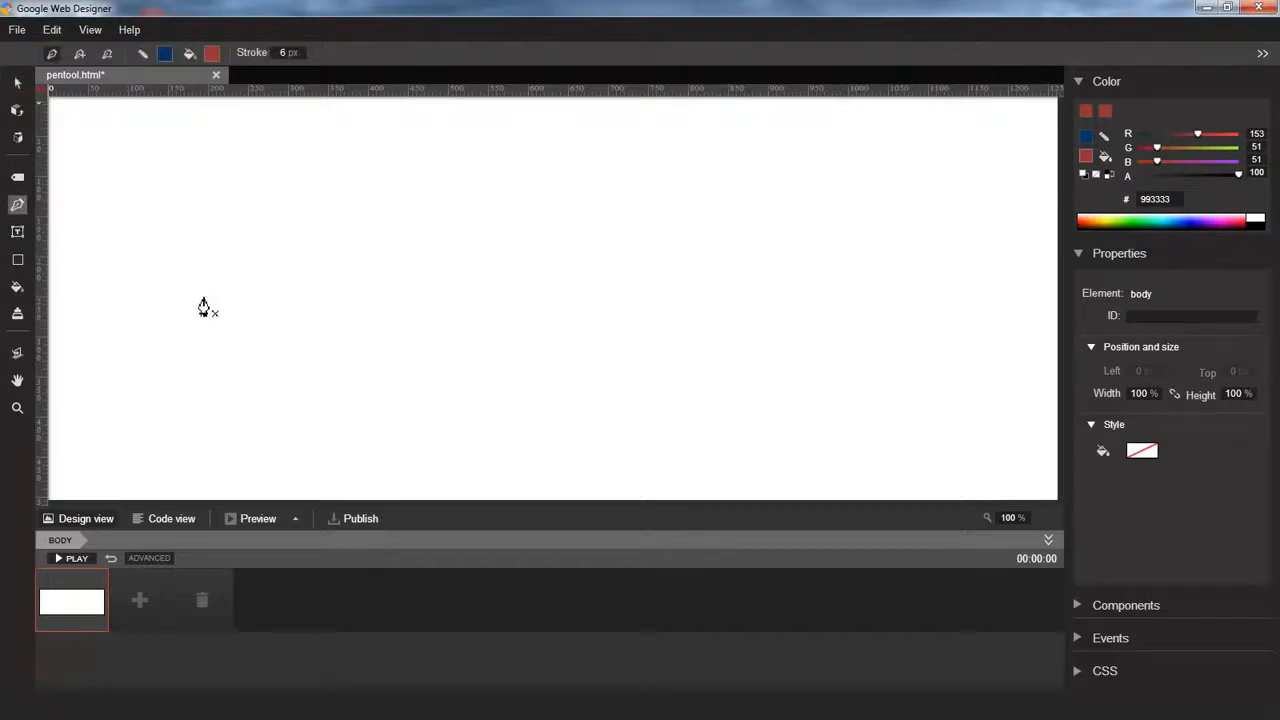
pyautogui.moveTo(203, 314); pyautogui.dragTo(275, 246)
pyautogui.moveTo(427, 256); pyautogui.dragTo(472, 350)
pyautogui.moveTo(483, 401); pyautogui.dragTo(579, 350)
pyautogui.moveTo(622, 275); pyautogui.dragTo(740, 288)
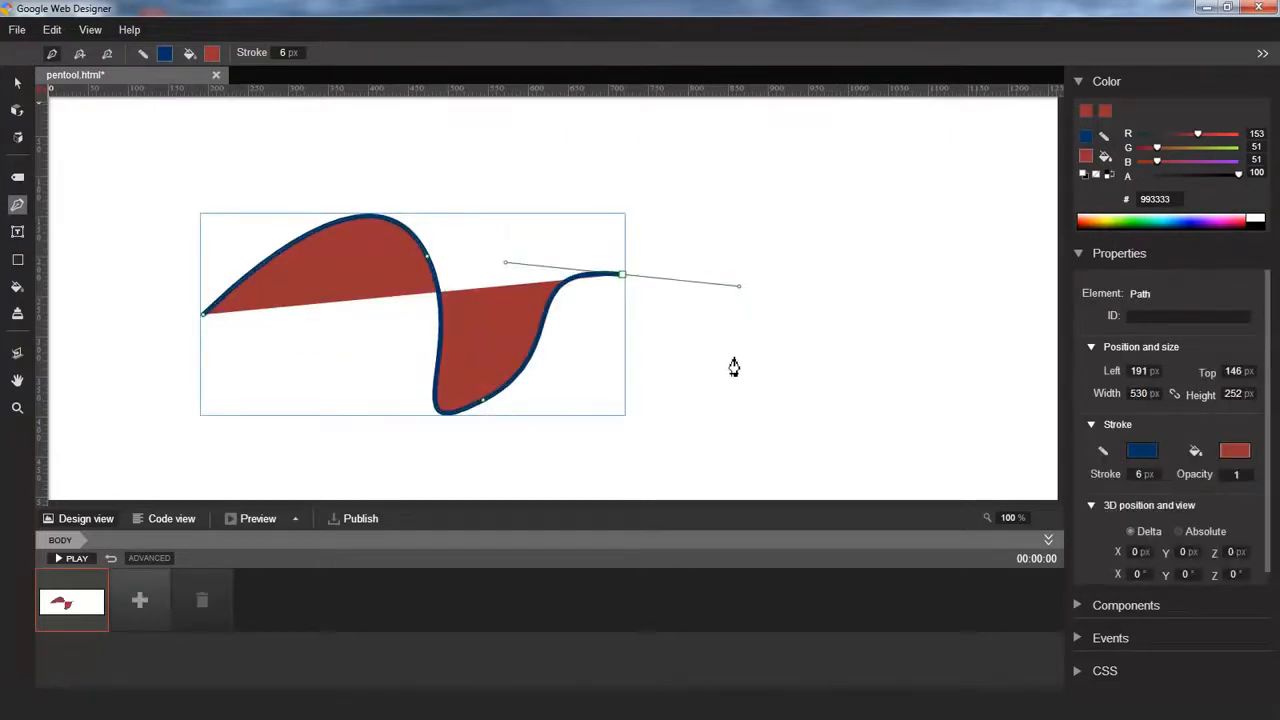
# Continue the path with more smooth points, reshaping a direction handle so the curve loops back
pyautogui.moveTo(725, 370); pyautogui.dragTo(627, 434)
pyautogui.moveTo(581, 367); pyautogui.dragTo(564, 262)
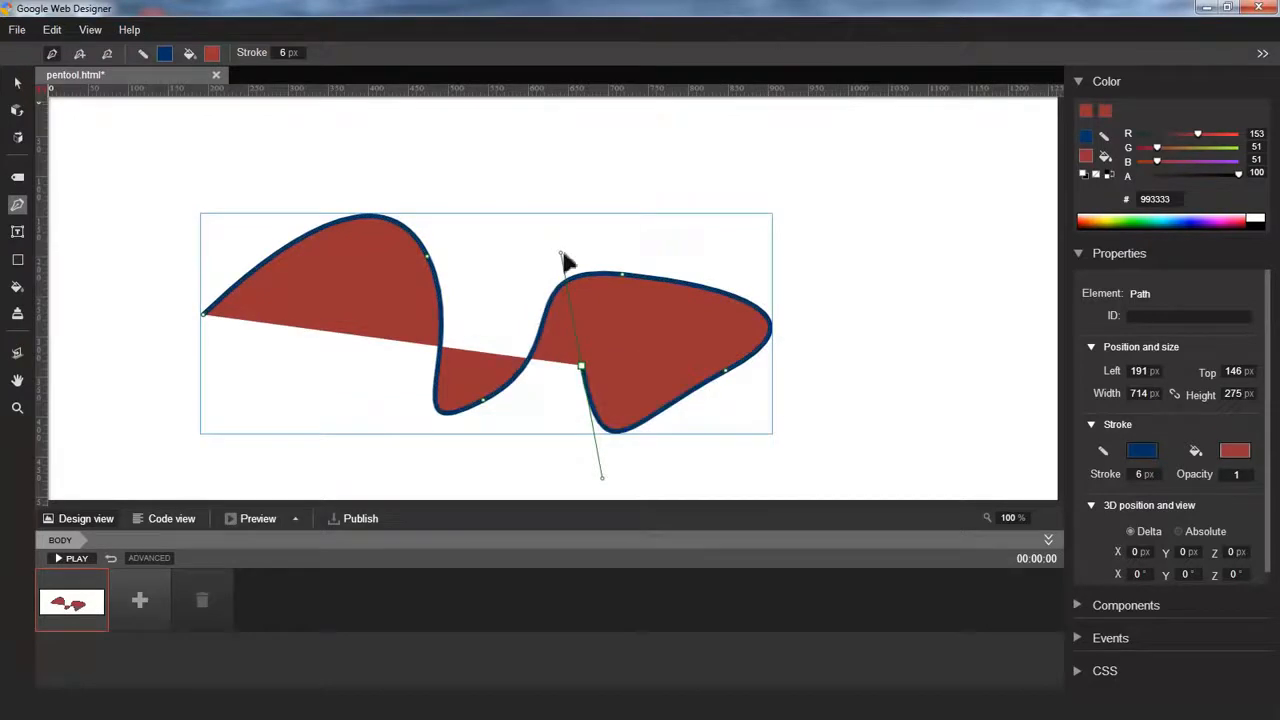
pyautogui.moveTo(562, 253); pyautogui.dragTo(443, 429)
pyautogui.moveTo(530, 453); pyautogui.dragTo(627, 471)
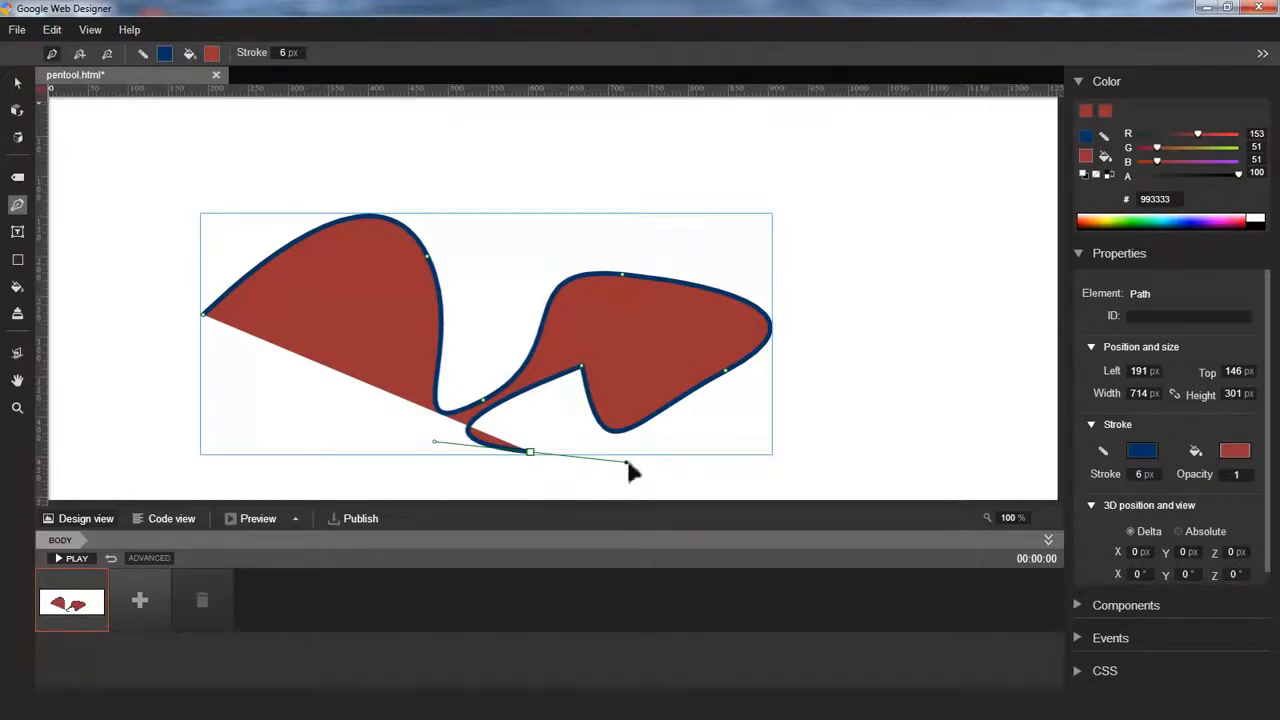
pyautogui.moveTo(627, 462); pyautogui.dragTo(502, 305)
pyautogui.moveTo(681, 476); pyautogui.dragTo(606, 470)
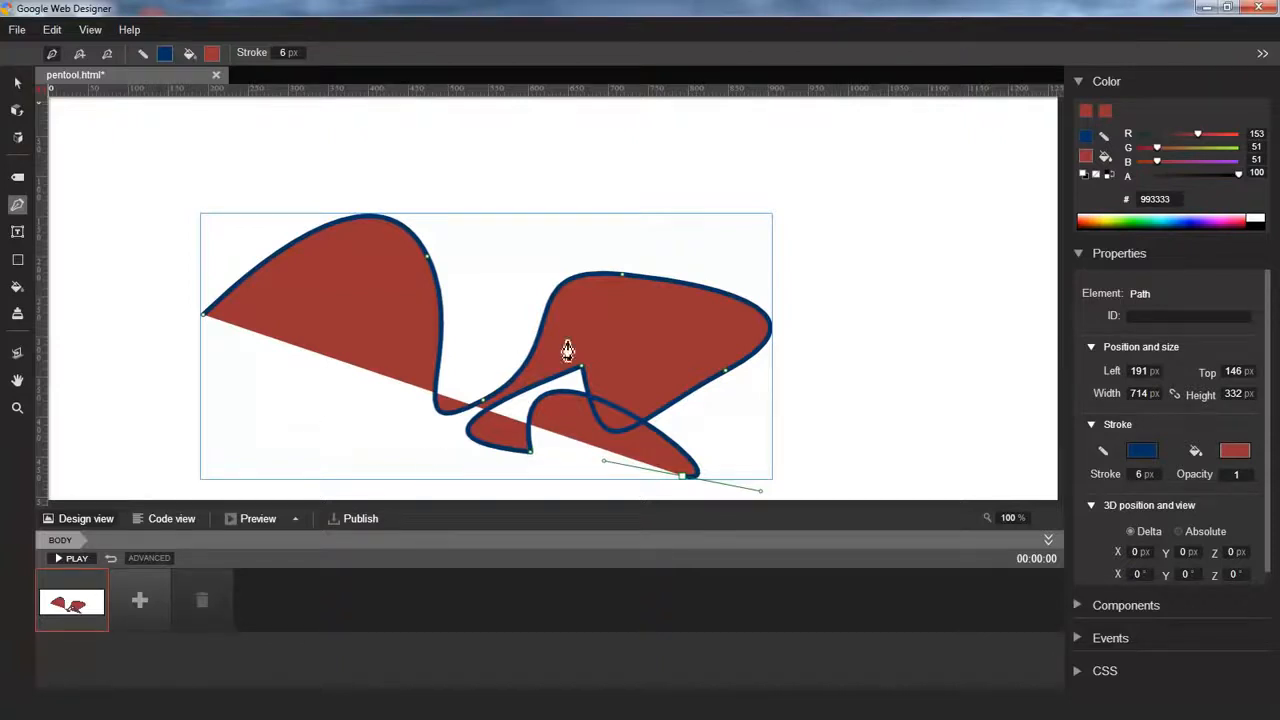
# Add an anchor point on the upper-right segment and pull out its direction handle
pyautogui.click(693, 287)
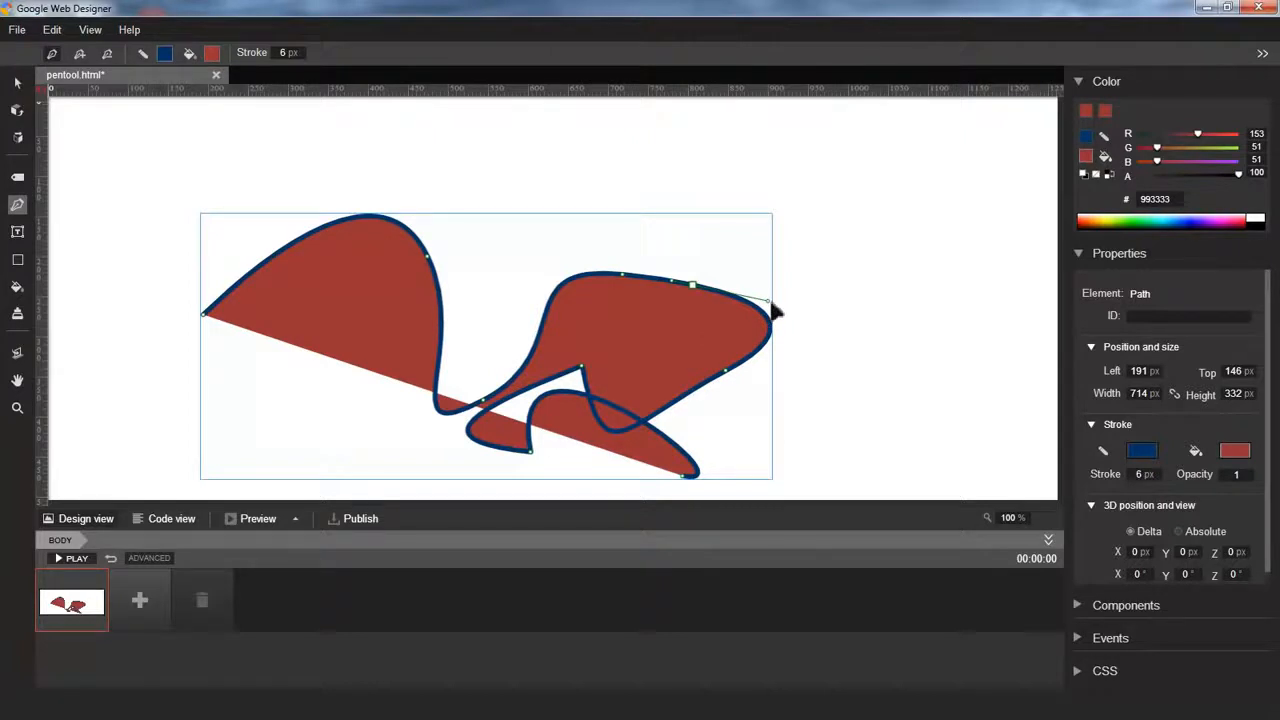
pyautogui.moveTo(776, 312); pyautogui.dragTo(834, 270)
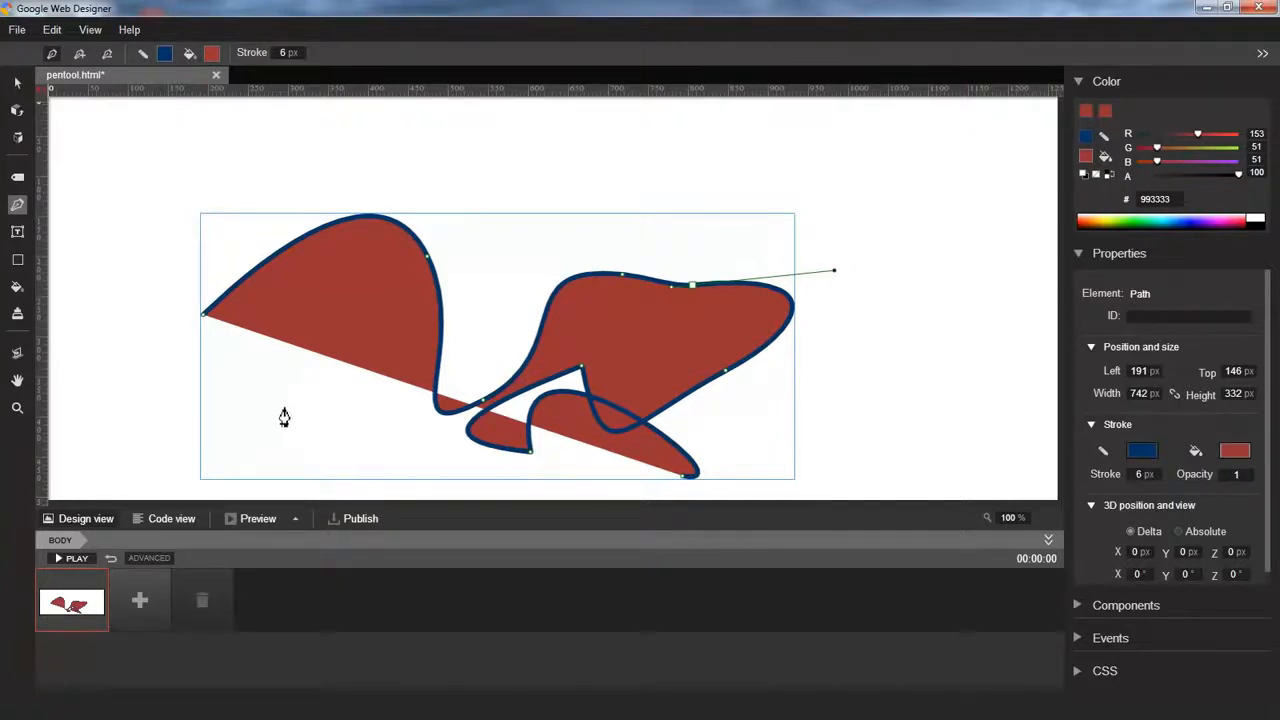
# Add a smooth anchor point near the lower left and adjust the inner point beside the loop
pyautogui.moveTo(259, 419); pyautogui.dragTo(318, 317)
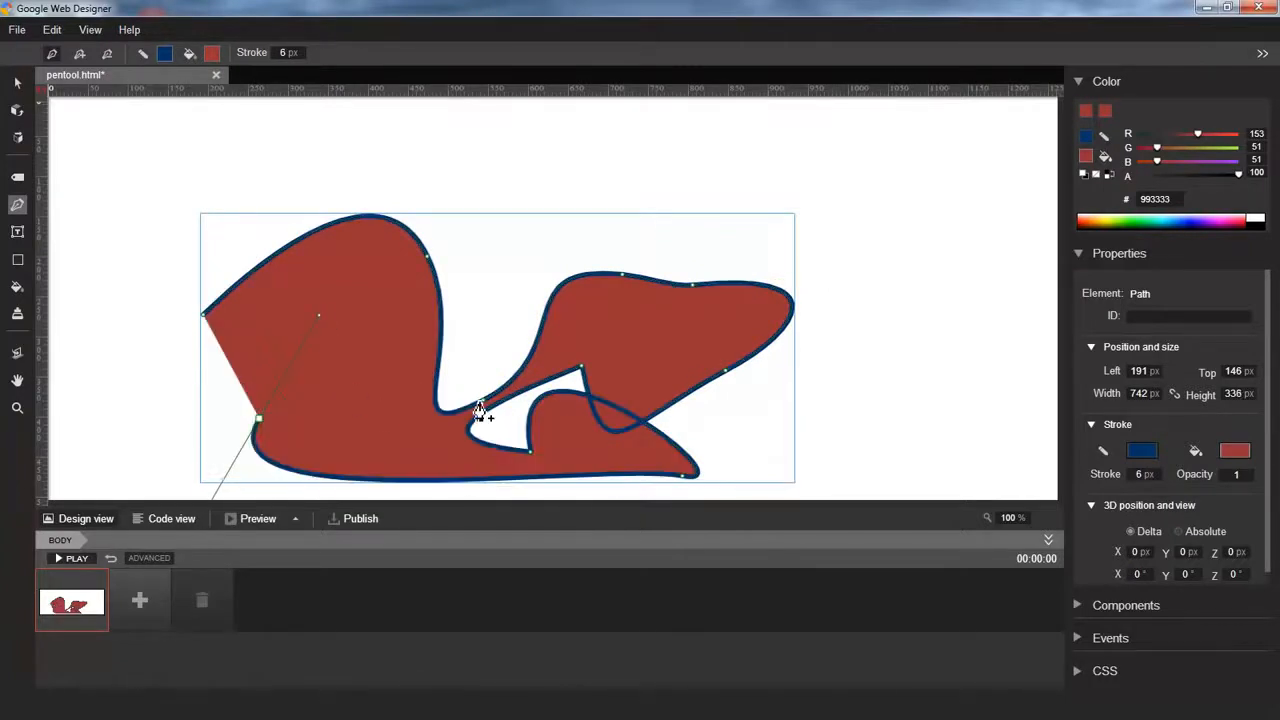
pyautogui.moveTo(486, 407); pyautogui.dragTo(482, 355)
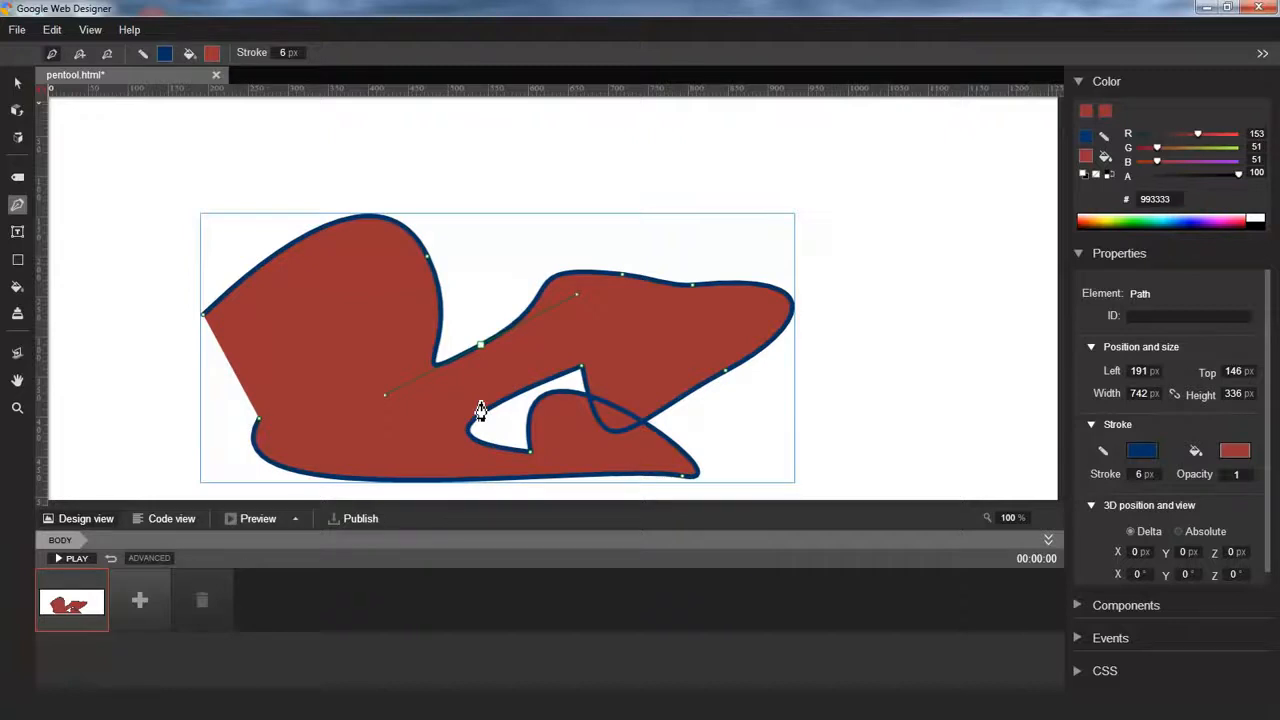
pyautogui.moveTo(480, 344); pyautogui.dragTo(481, 402)
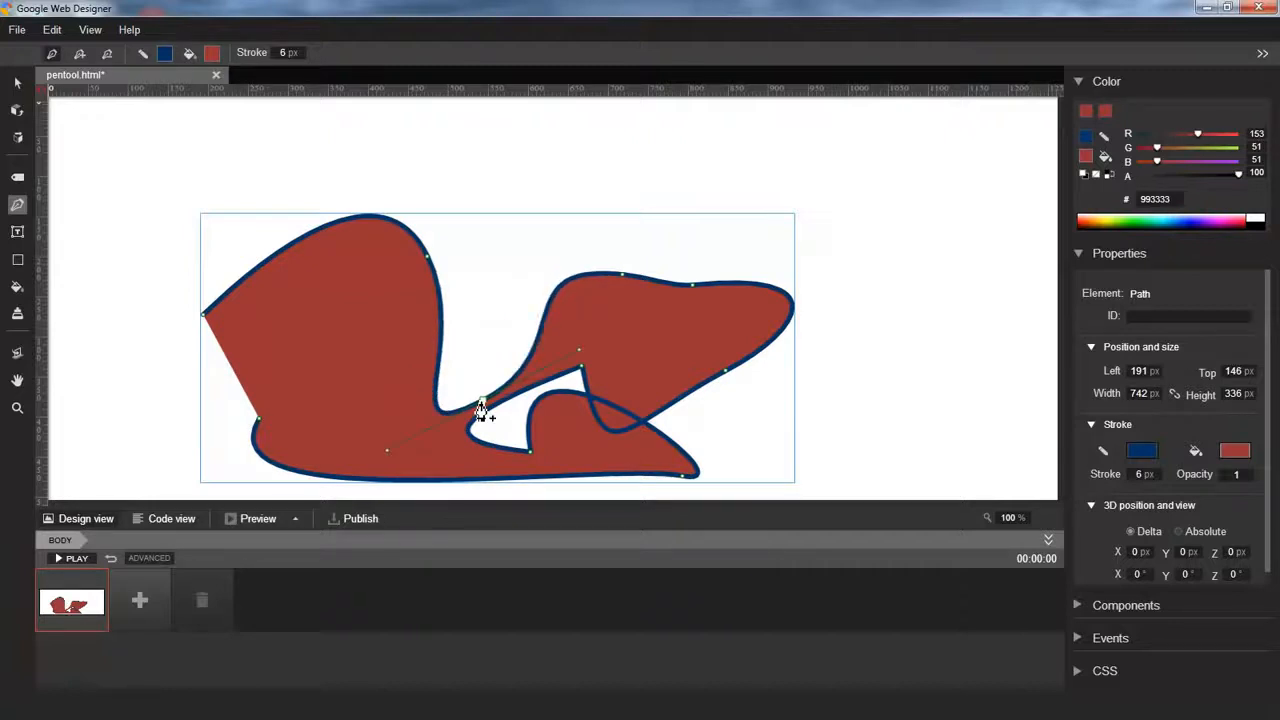
# Undo the last two path edits and redo them
pyautogui.hotkey('ctrl', 'z')
pyautogui.hotkey('ctrl', 'z')
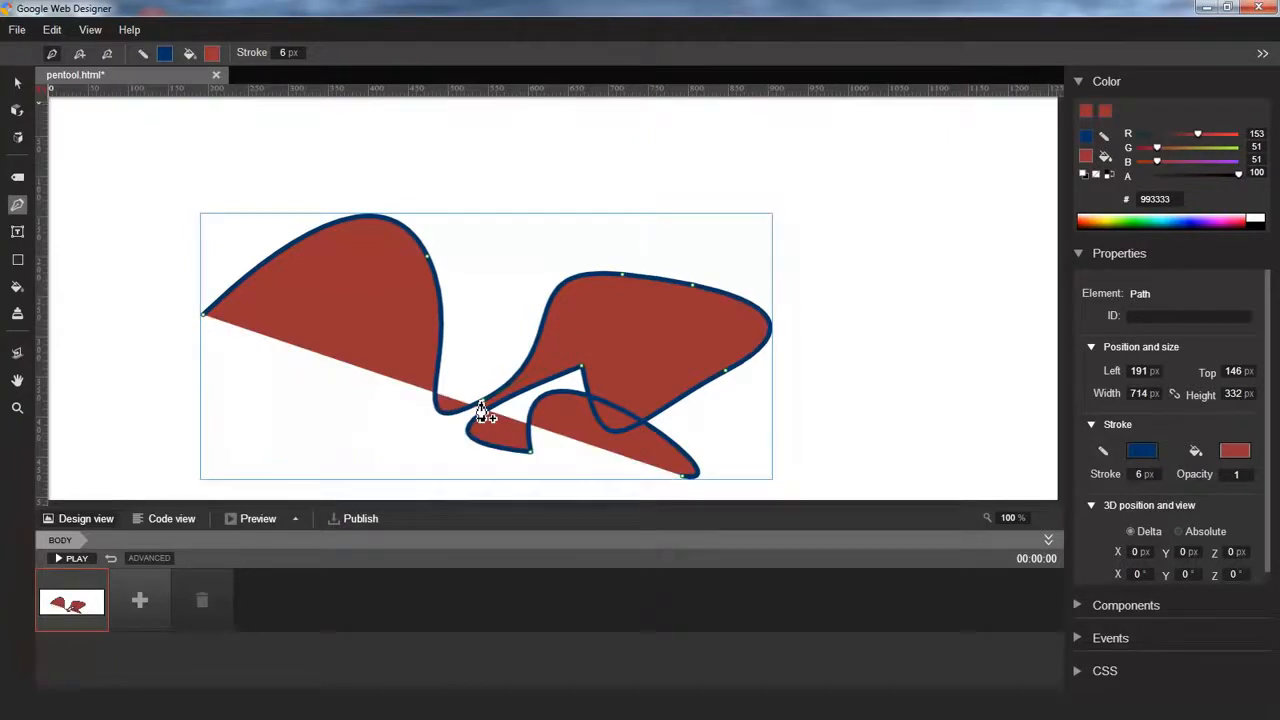
pyautogui.hotkey('ctrl', 'y')
pyautogui.hotkey('ctrl', 'y')
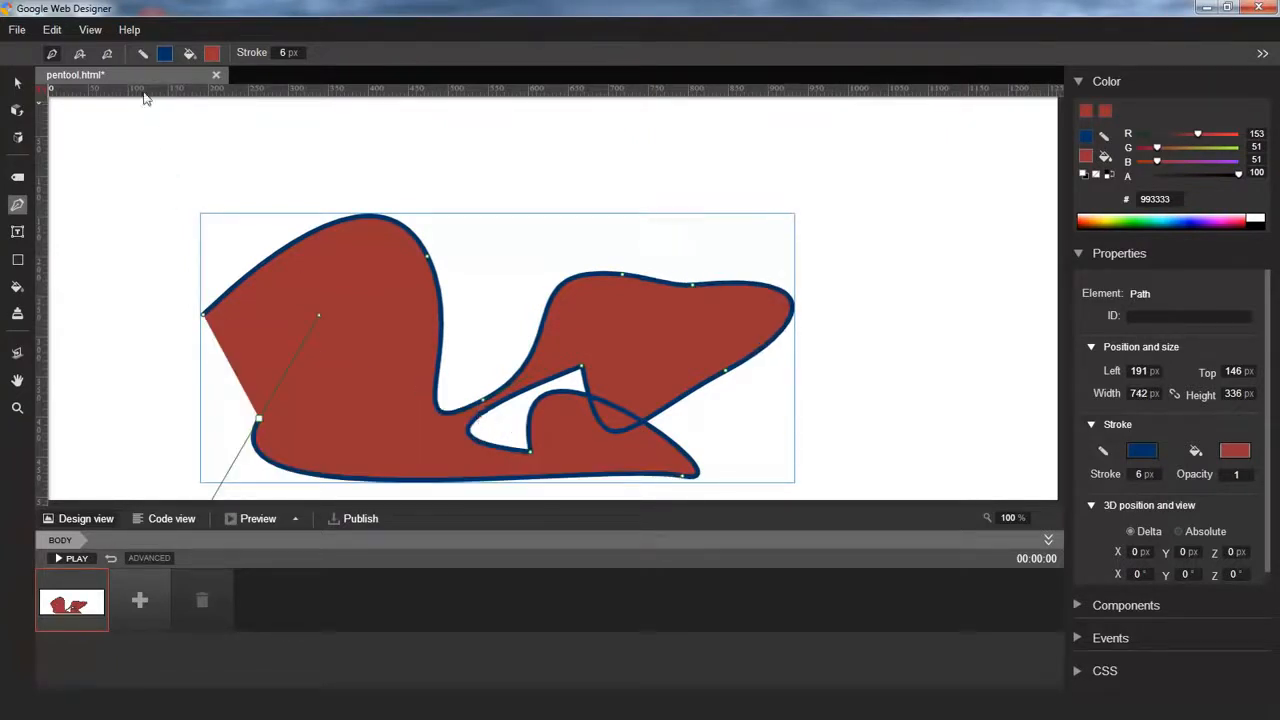
pyautogui.click(54, 32)
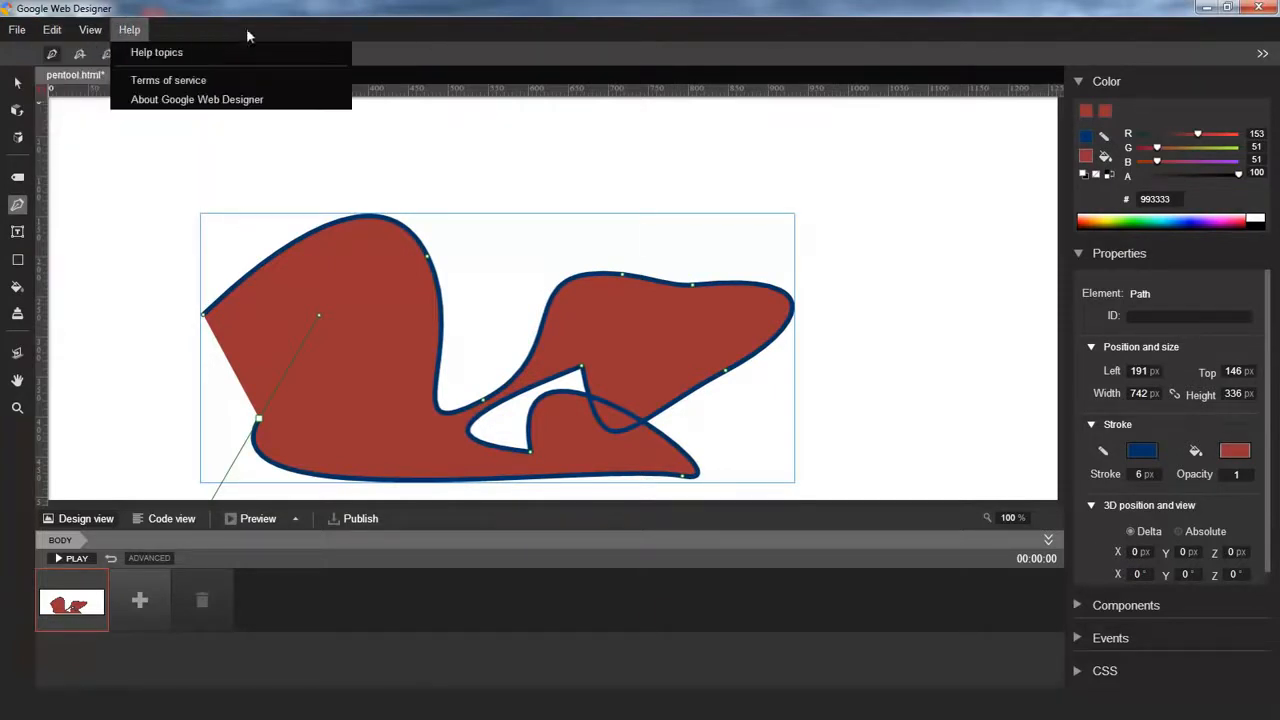
# Rotate the path in 3D with the 3D object rotation tool
pyautogui.click(457, 32)
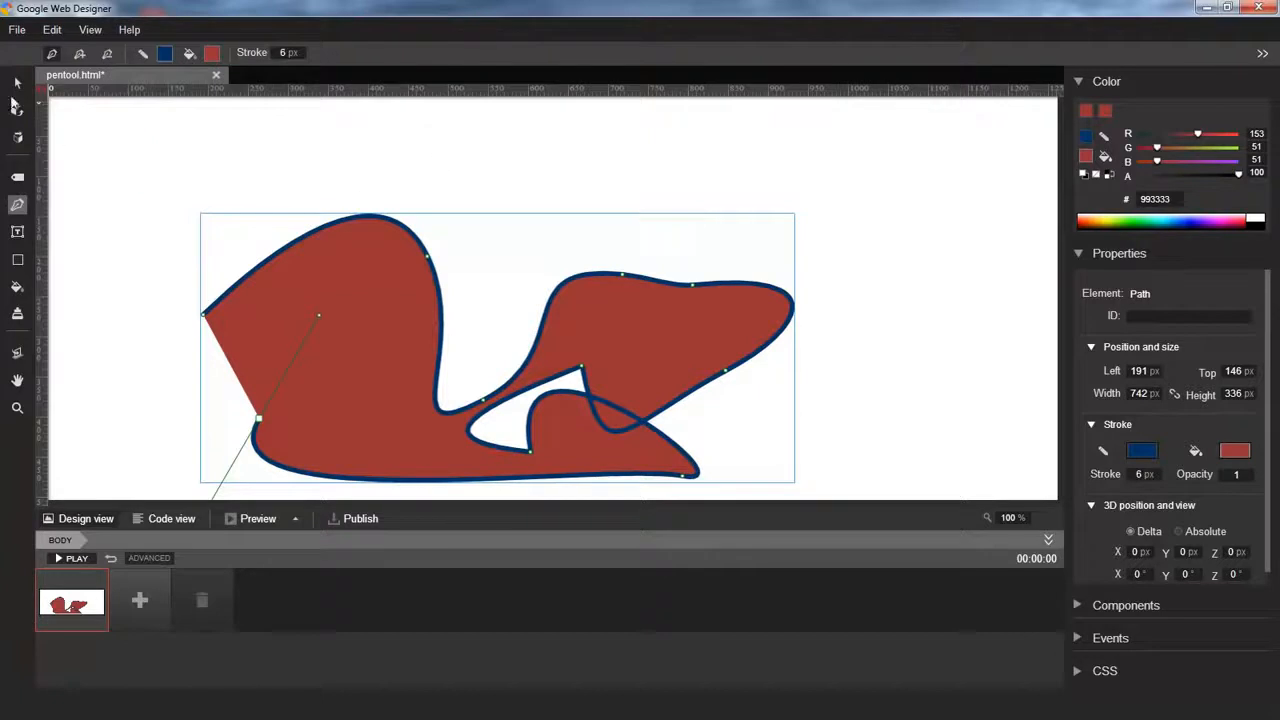
pyautogui.click(17, 110)
pyautogui.moveTo(525, 368)
pyautogui.mouseDown()
pyautogui.moveTo(543, 342)
pyautogui.moveTo(557, 246)
pyautogui.moveTo(587, 202)
pyautogui.moveTo(606, 211)
pyautogui.mouseUp()
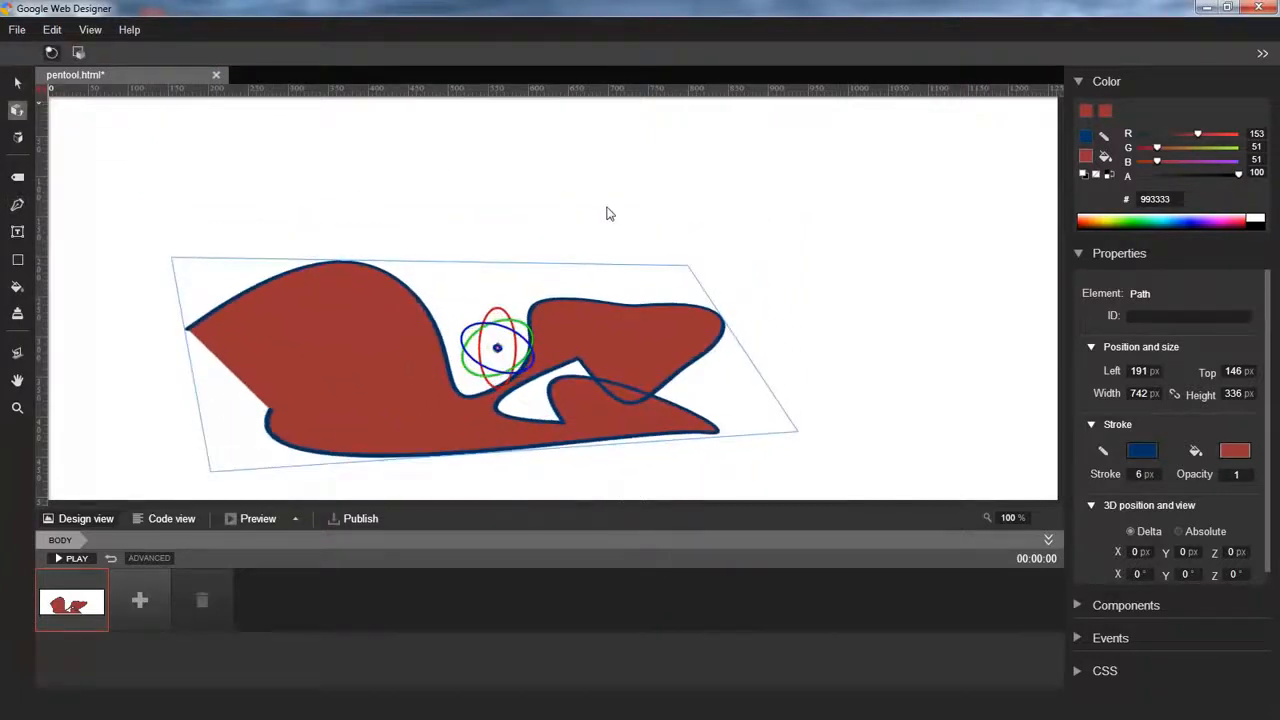
# With the Pen tool, reshape the rotated path by moving two anchor points on its upper middle part
pyautogui.press('p')
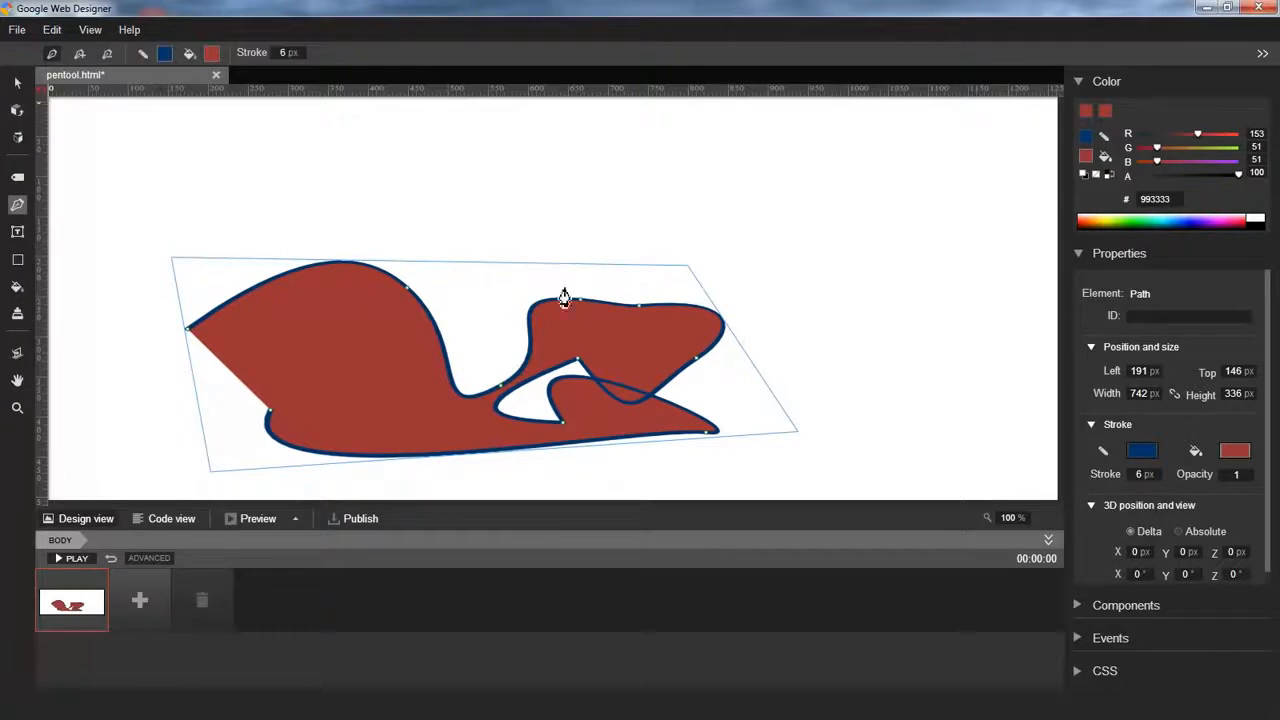
pyautogui.moveTo(584, 305); pyautogui.dragTo(583, 241)
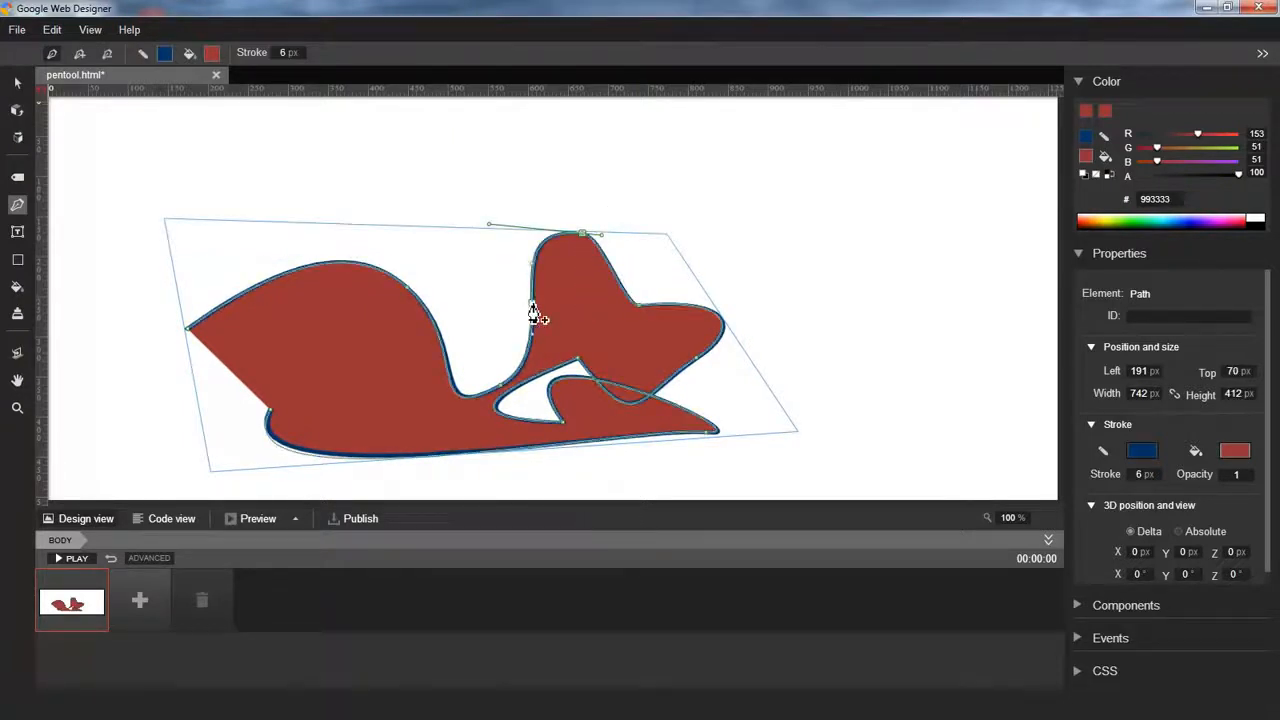
pyautogui.moveTo(532, 313); pyautogui.dragTo(478, 296)
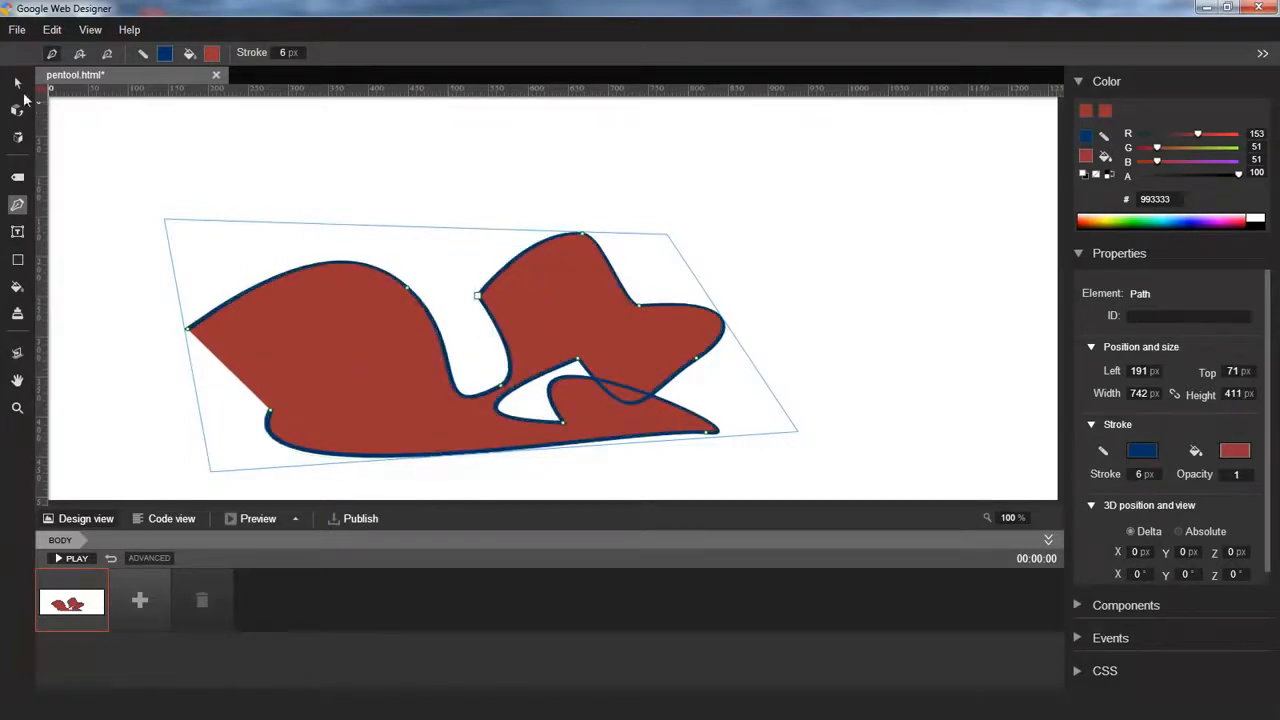
# Deselect the path, tilt the stage with the 3D stage rotate tool, and turn on the grid
pyautogui.click(17, 83)
pyautogui.click(108, 155)
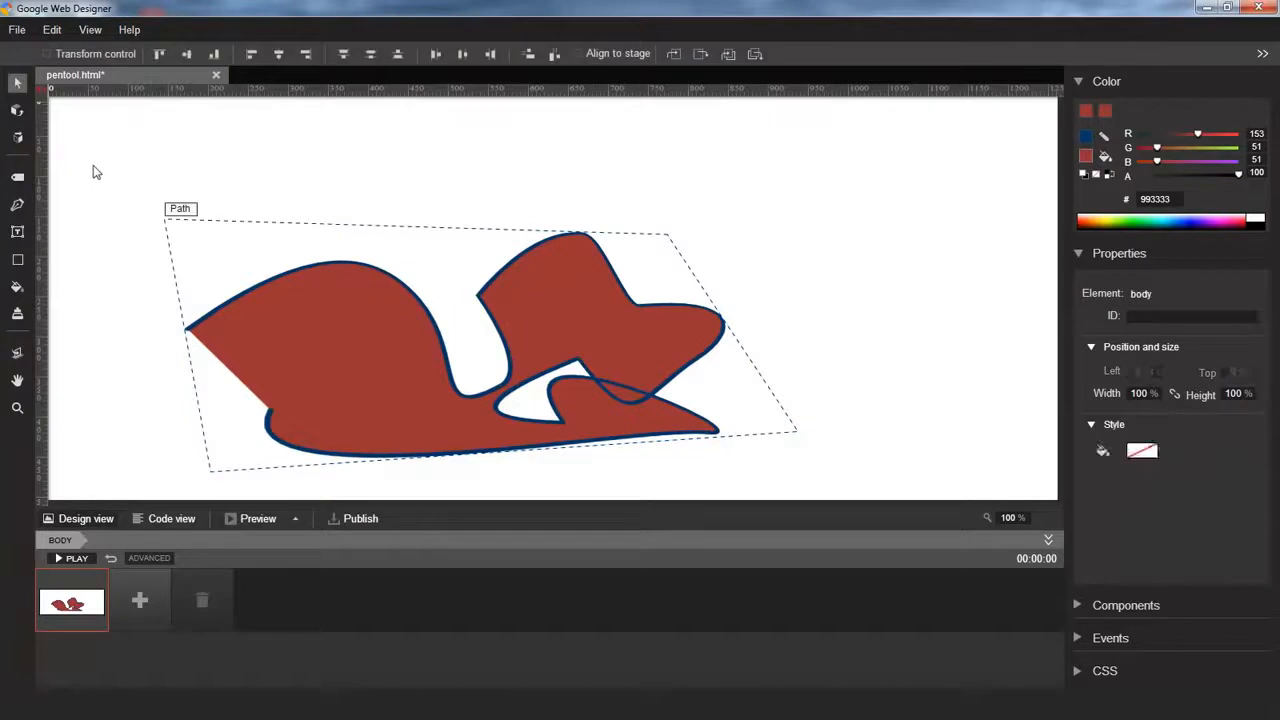
pyautogui.click(17, 352)
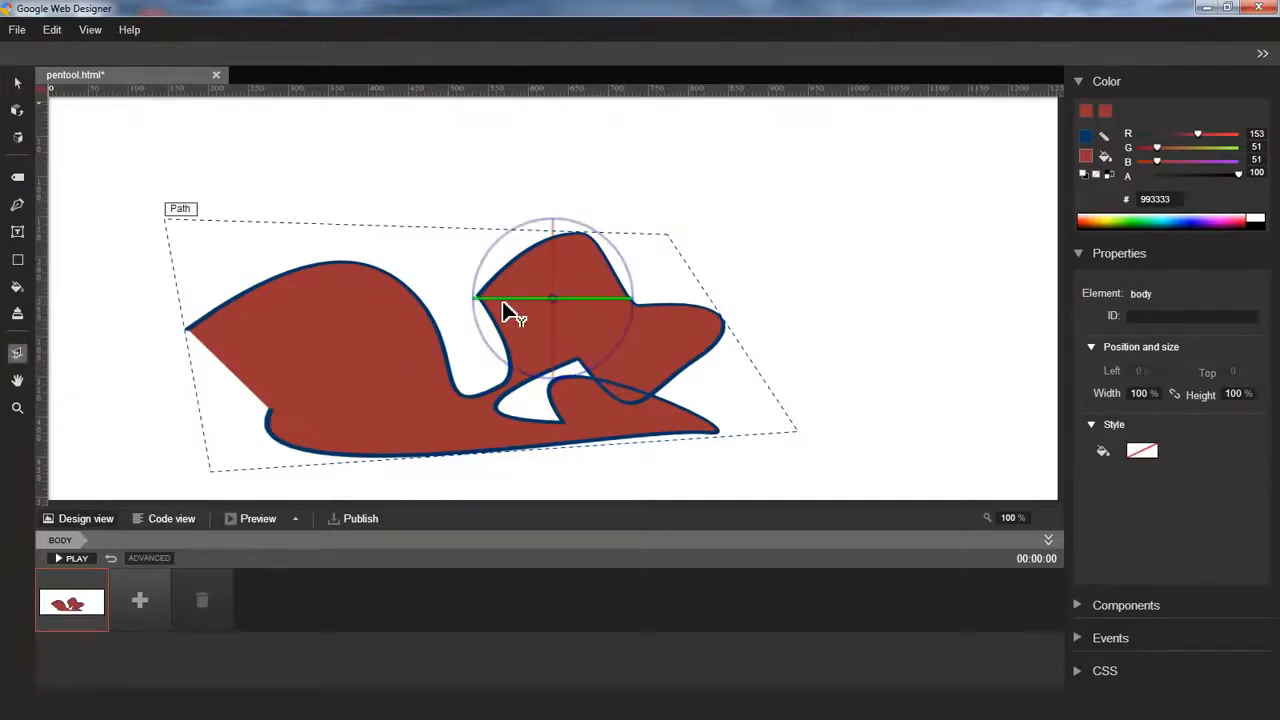
pyautogui.moveTo(503, 302); pyautogui.dragTo(571, 297)
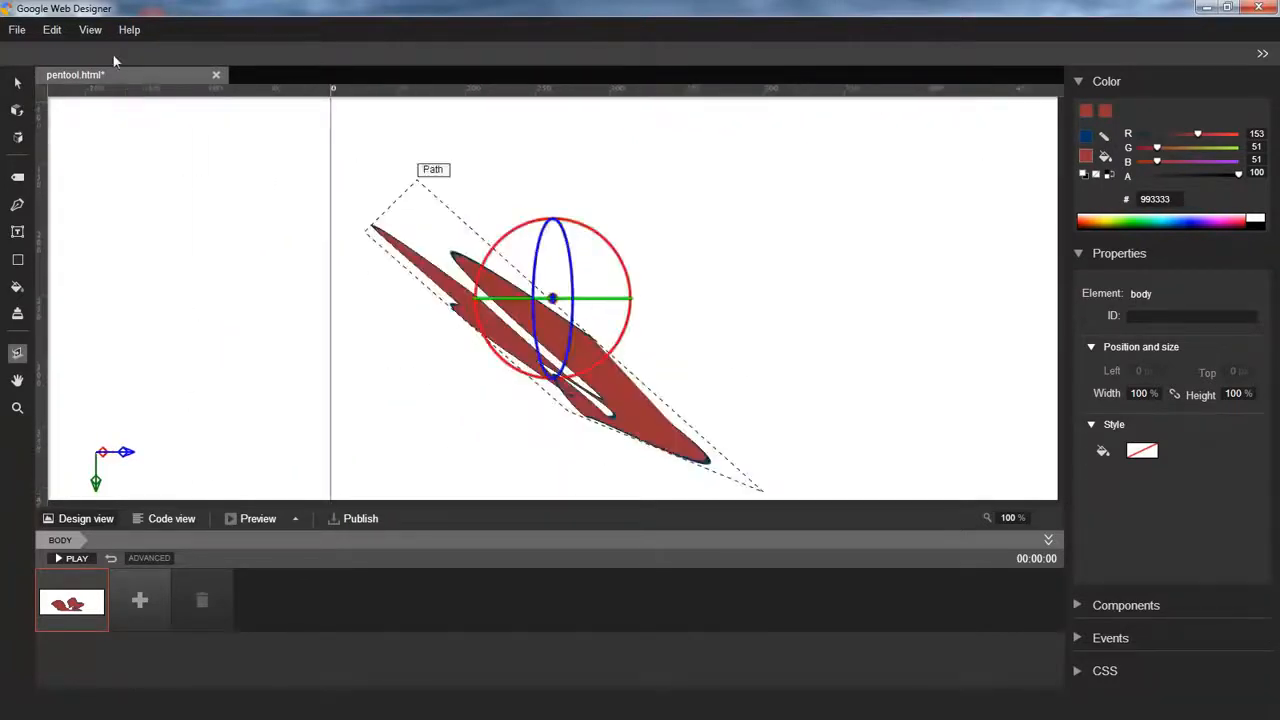
pyautogui.click(90, 29)
pyautogui.click(122, 110)
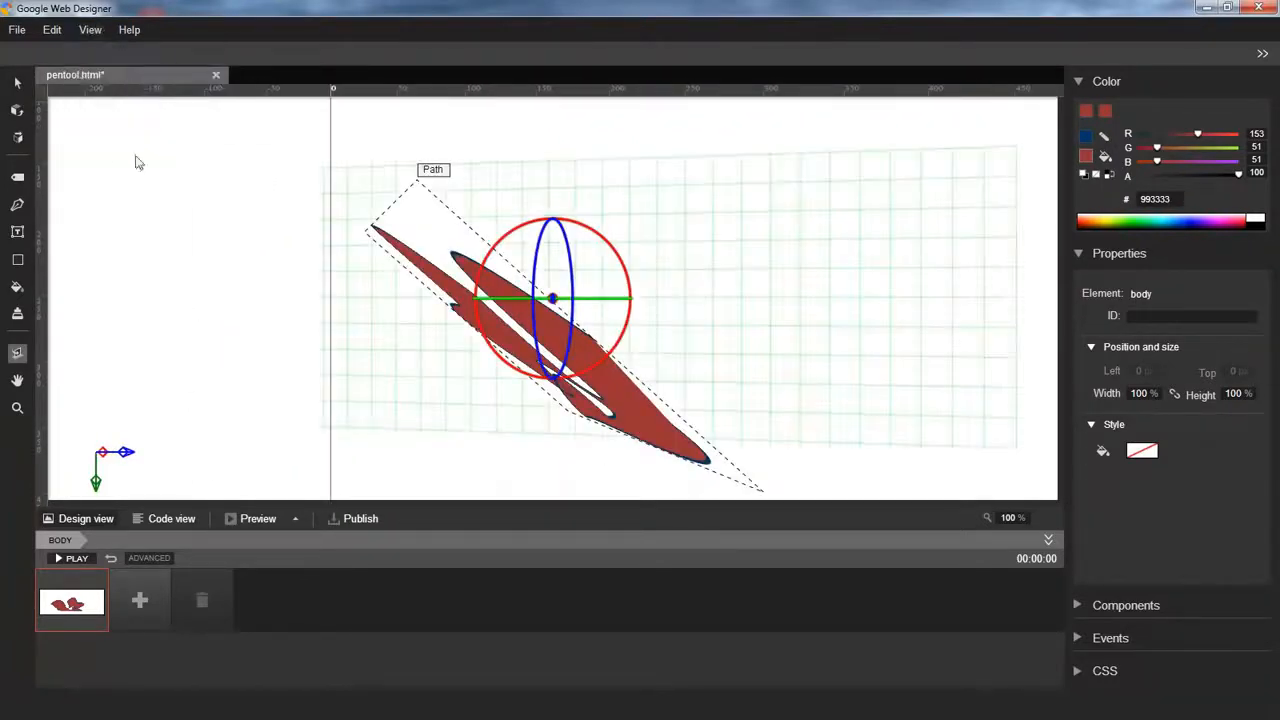
# Draw a new path on the grid plane with two corner points followed by three smooth points
pyautogui.click(17, 206)
pyautogui.click(826, 282)
pyautogui.click(710, 245)
pyautogui.moveTo(680, 350); pyautogui.dragTo(754, 360)
pyautogui.moveTo(940, 359); pyautogui.dragTo(893, 397)
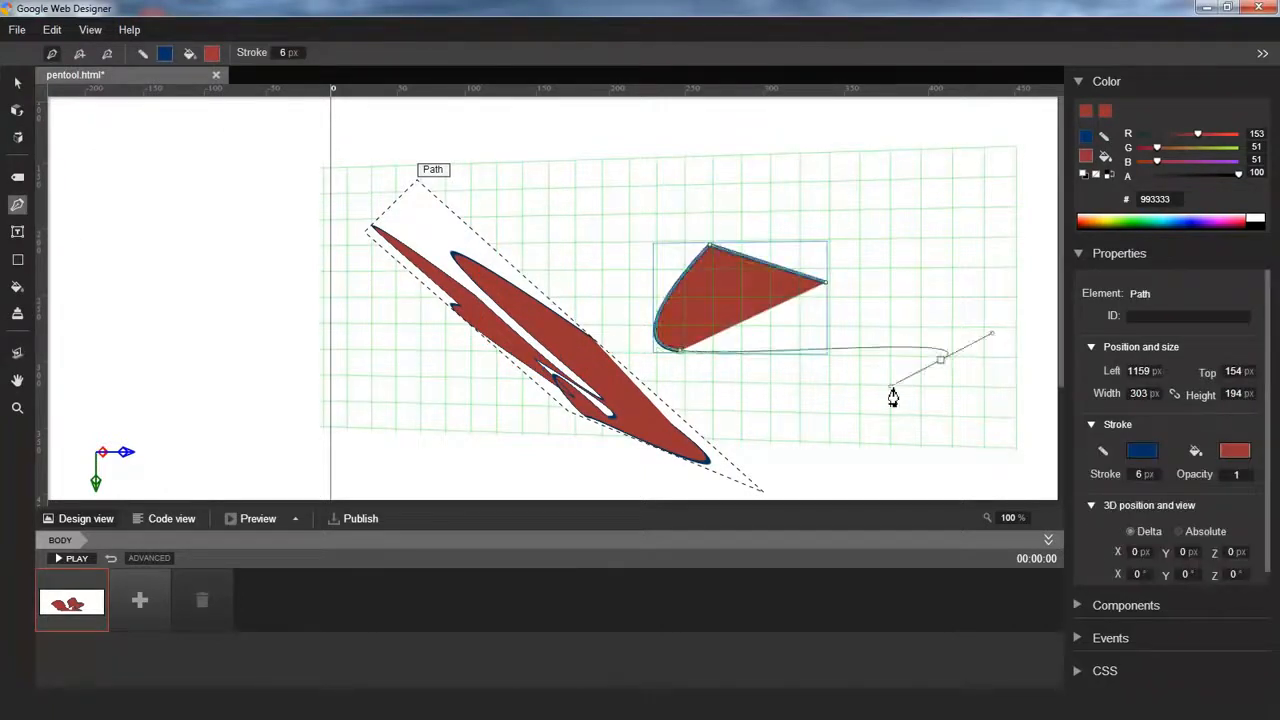
pyautogui.moveTo(806, 401); pyautogui.dragTo(741, 391)
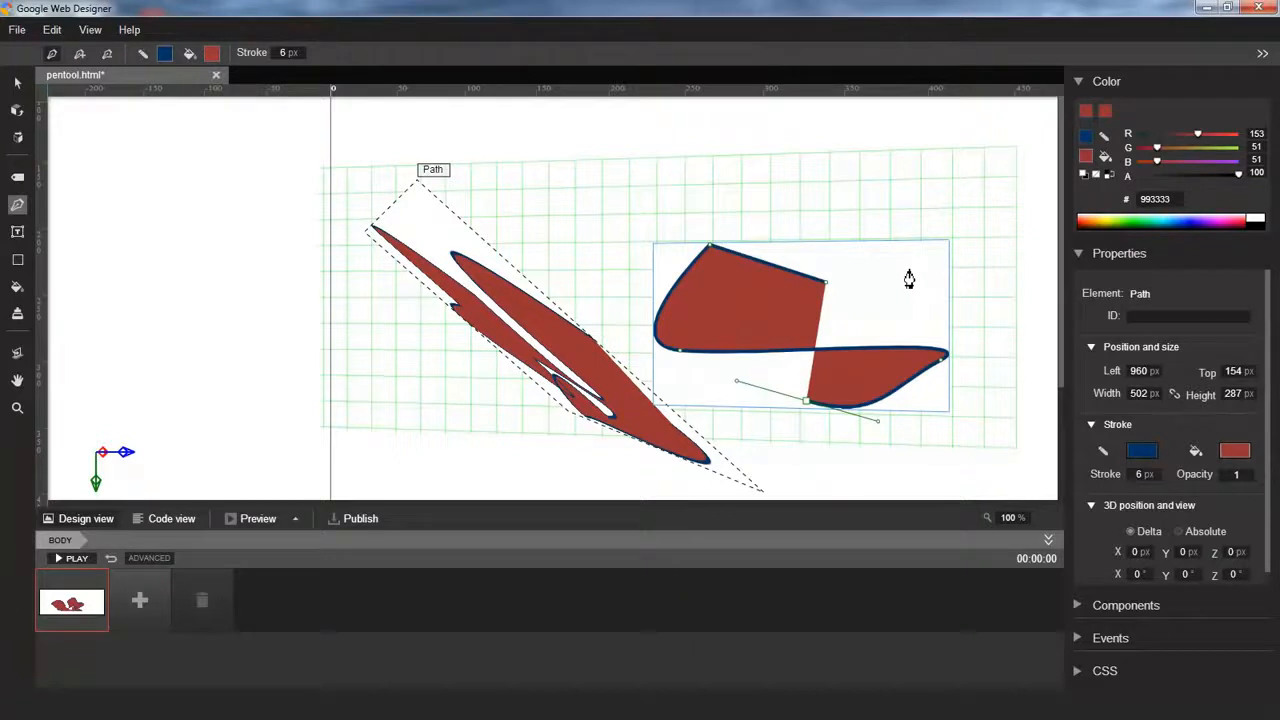
# Thicken the new path's stroke to 26 px and give the stroke a linear gradient
pyautogui.moveTo(1147, 476)
pyautogui.mouseDown()
pyautogui.moveTo(1172, 480)
pyautogui.moveTo(1157, 486)
pyautogui.moveTo(1155, 472)
pyautogui.mouseUp()
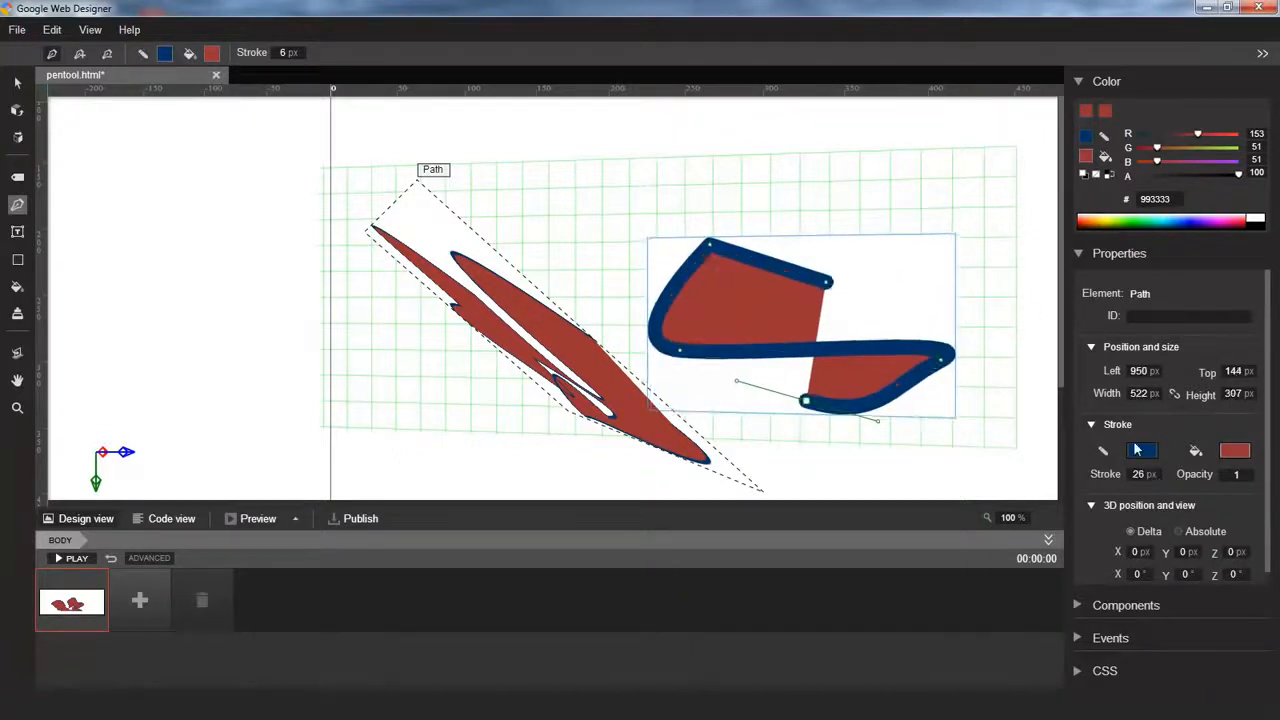
pyautogui.click(1139, 453)
pyautogui.click(1139, 453)
pyautogui.click(1093, 453)
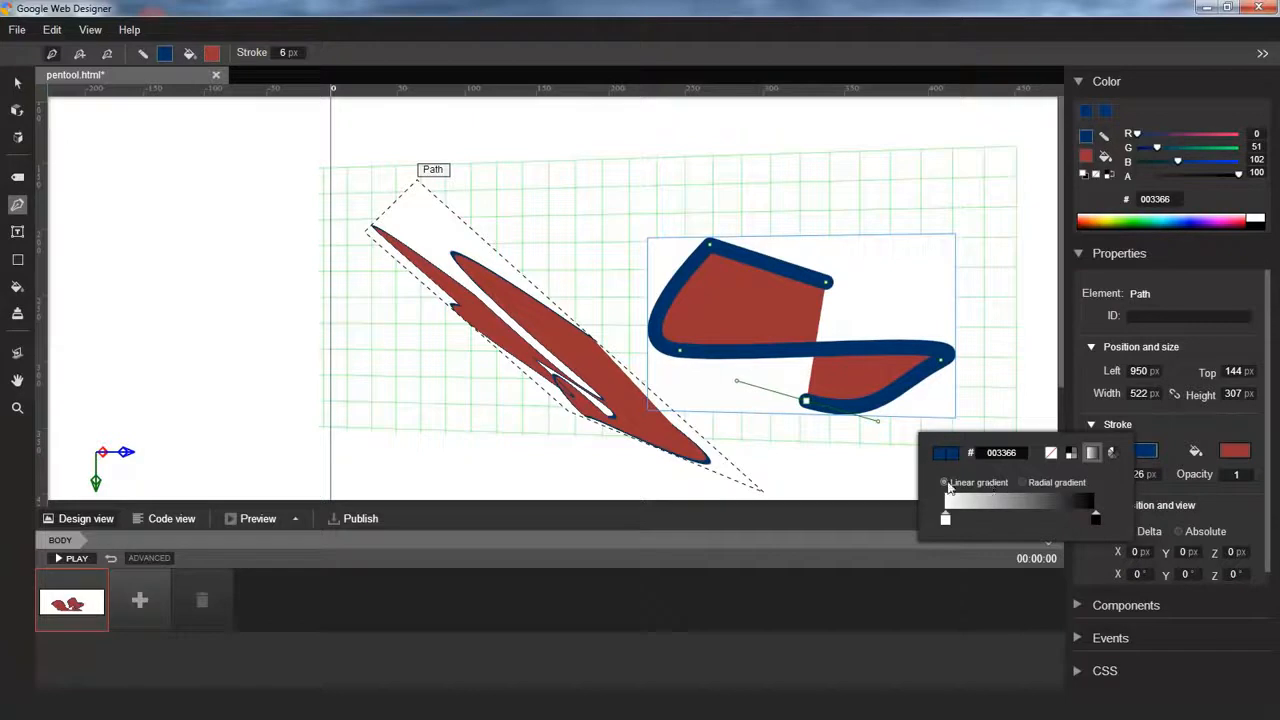
pyautogui.click(1099, 520)
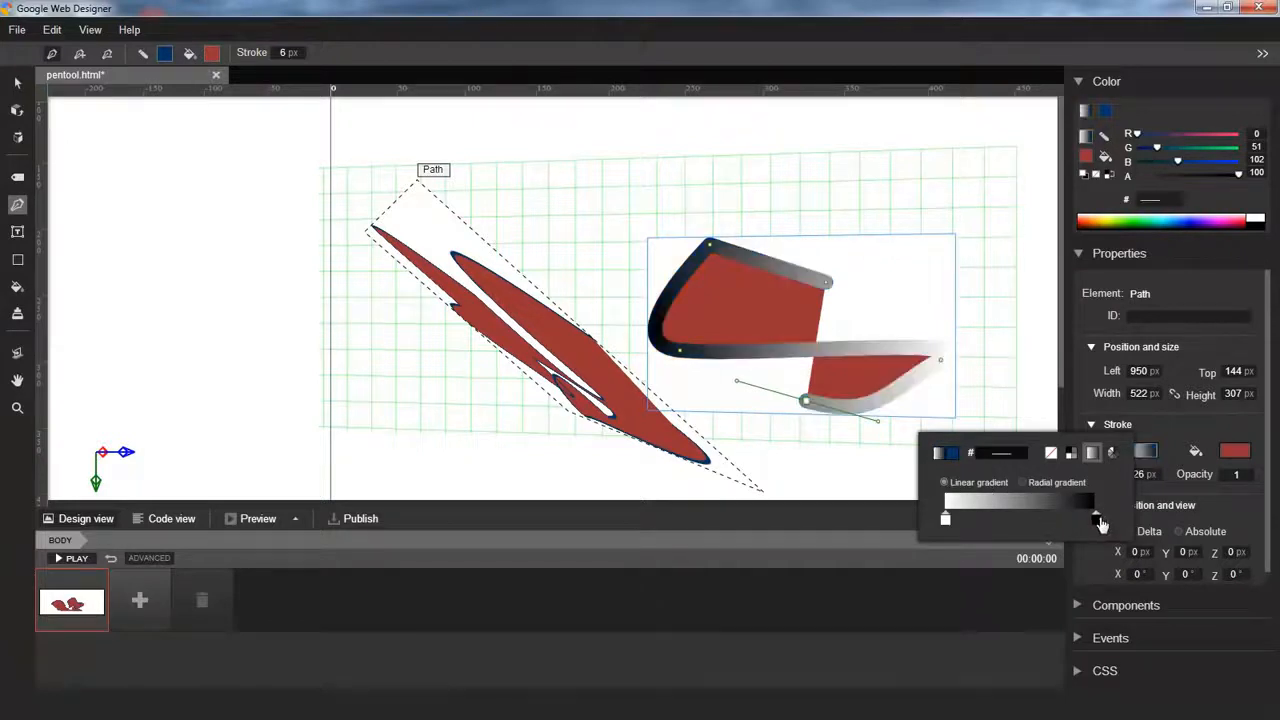
# Give the fill a radial gradient and set its end stop colour to E43A3A
pyautogui.click(1240, 457)
pyautogui.click(1240, 457)
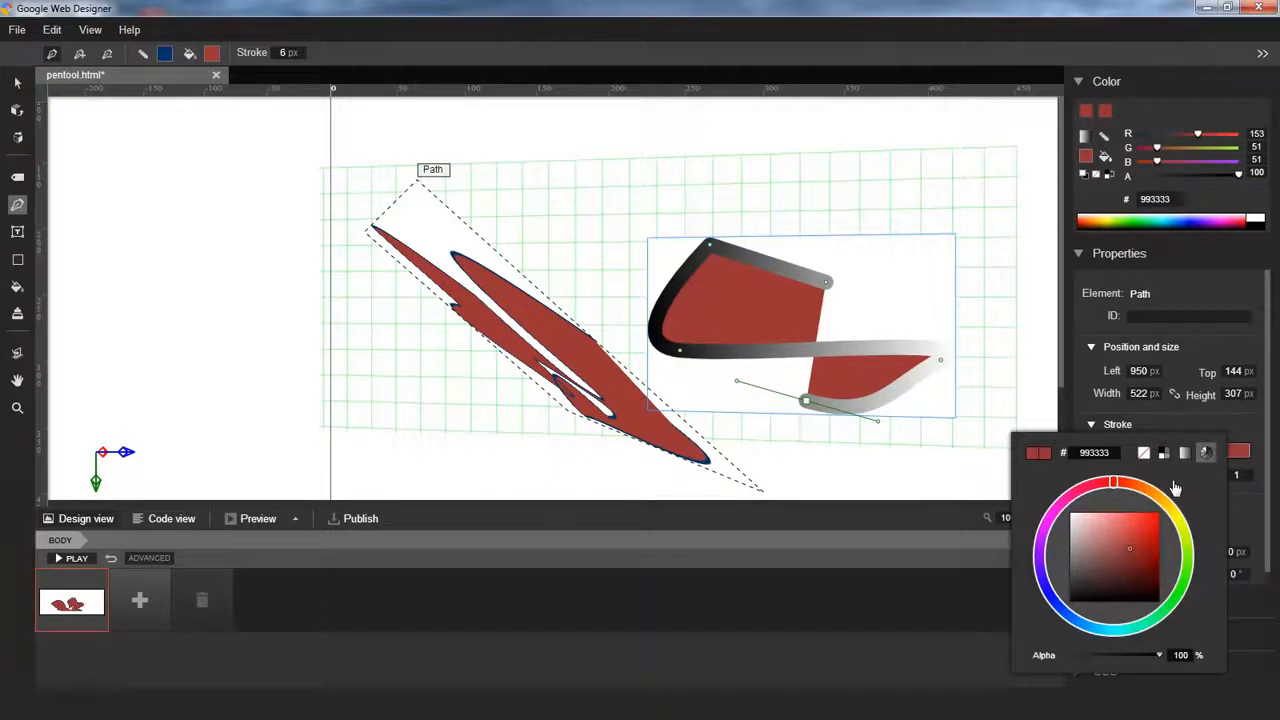
pyautogui.click(1185, 456)
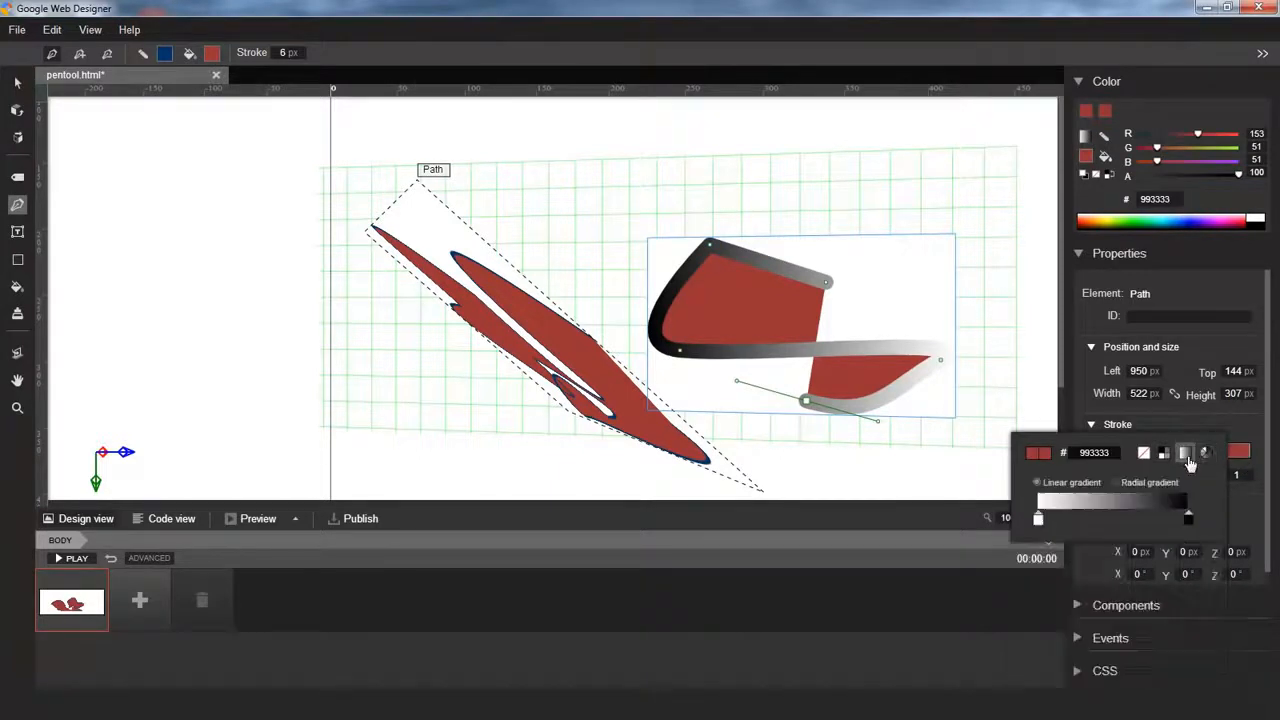
pyautogui.click(1116, 483)
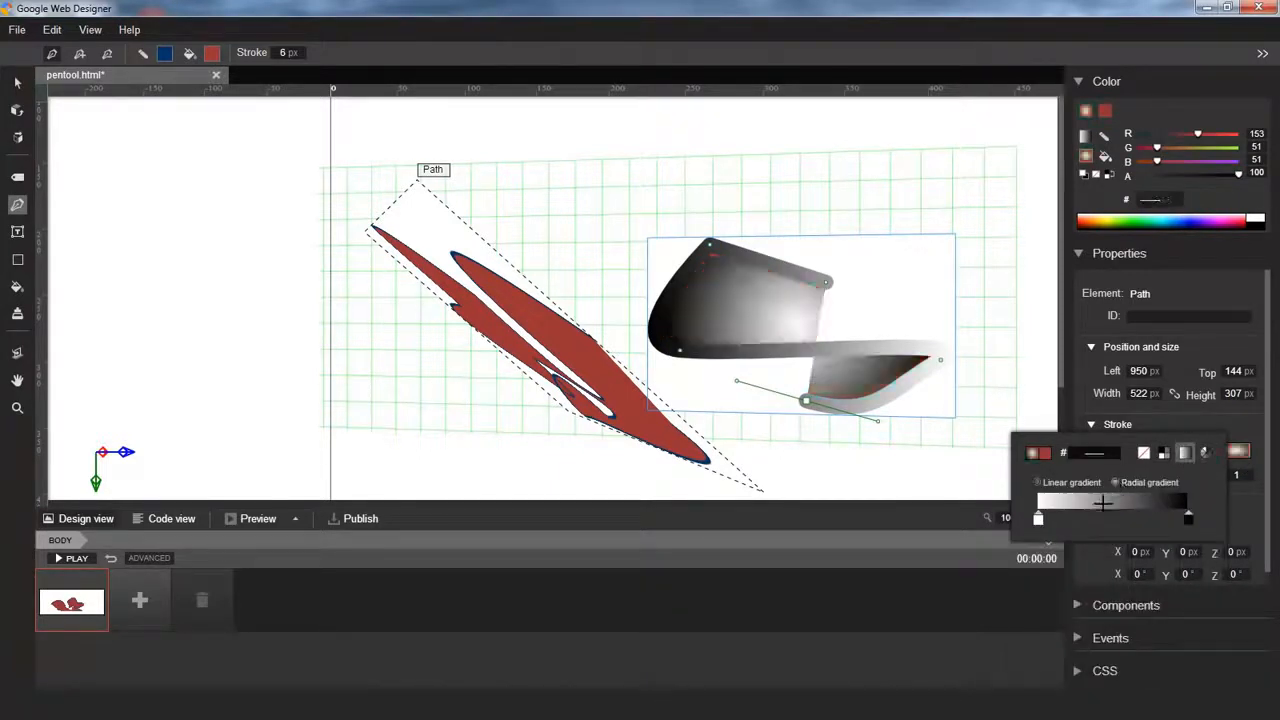
pyautogui.click(1188, 519)
pyautogui.click(1223, 625)
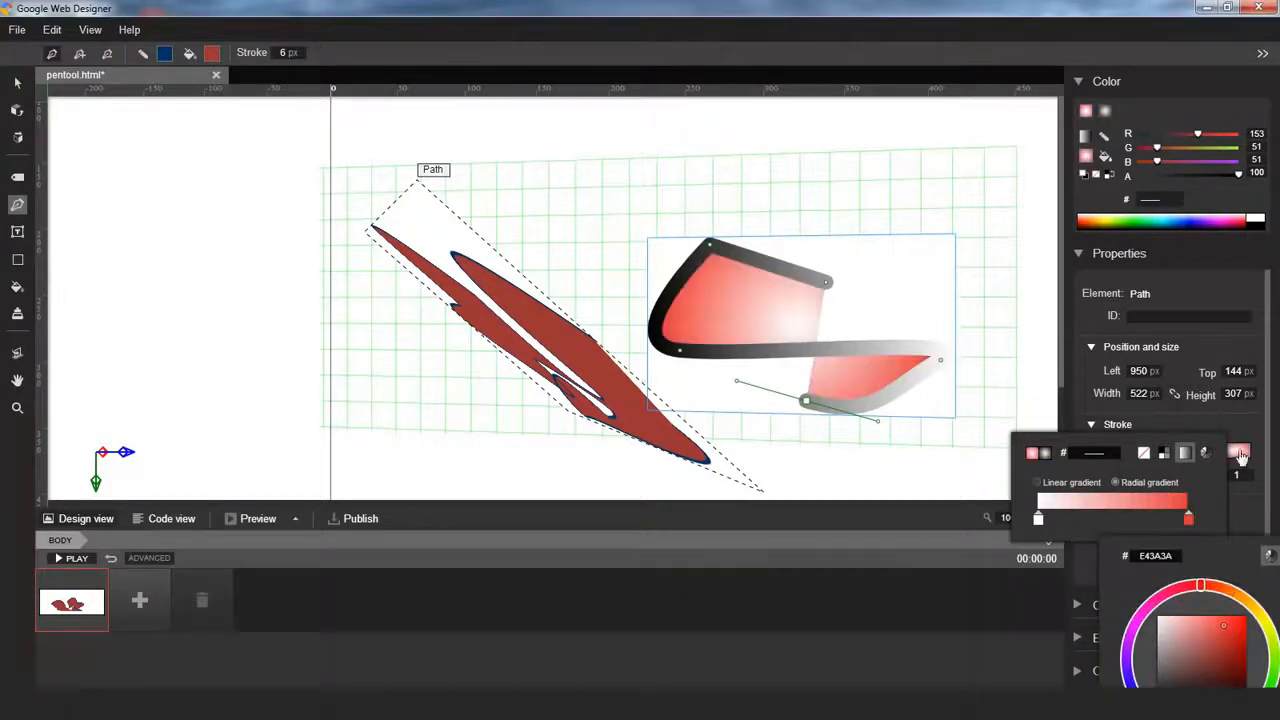